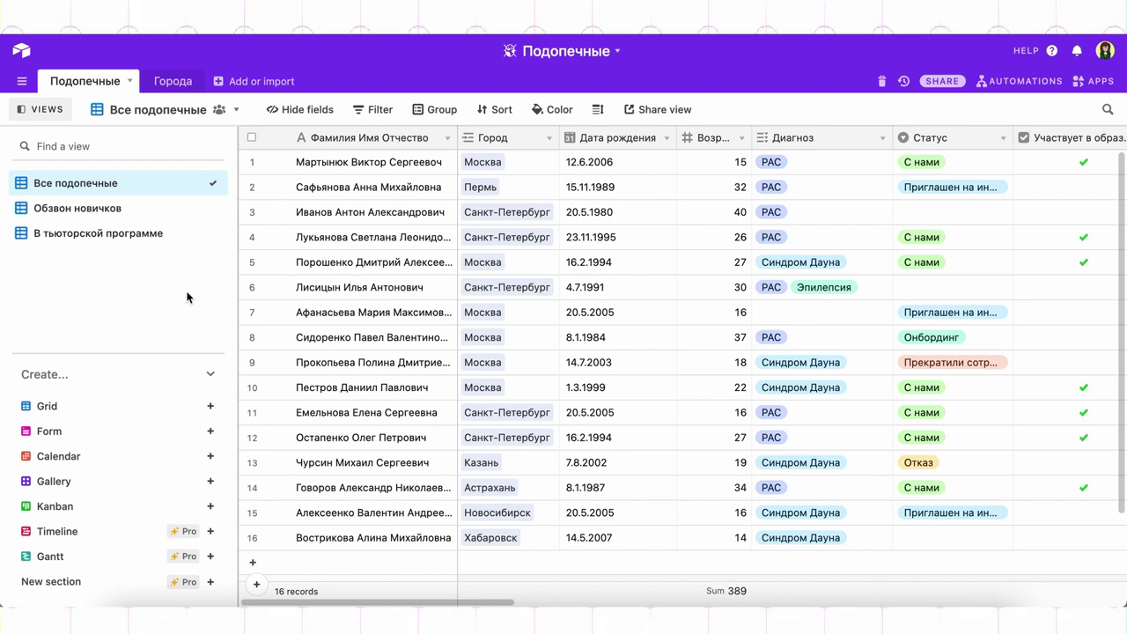
# Open the "Обзвон новичков" view and show the available Статус options for the third record
pyautogui.click(152, 221)
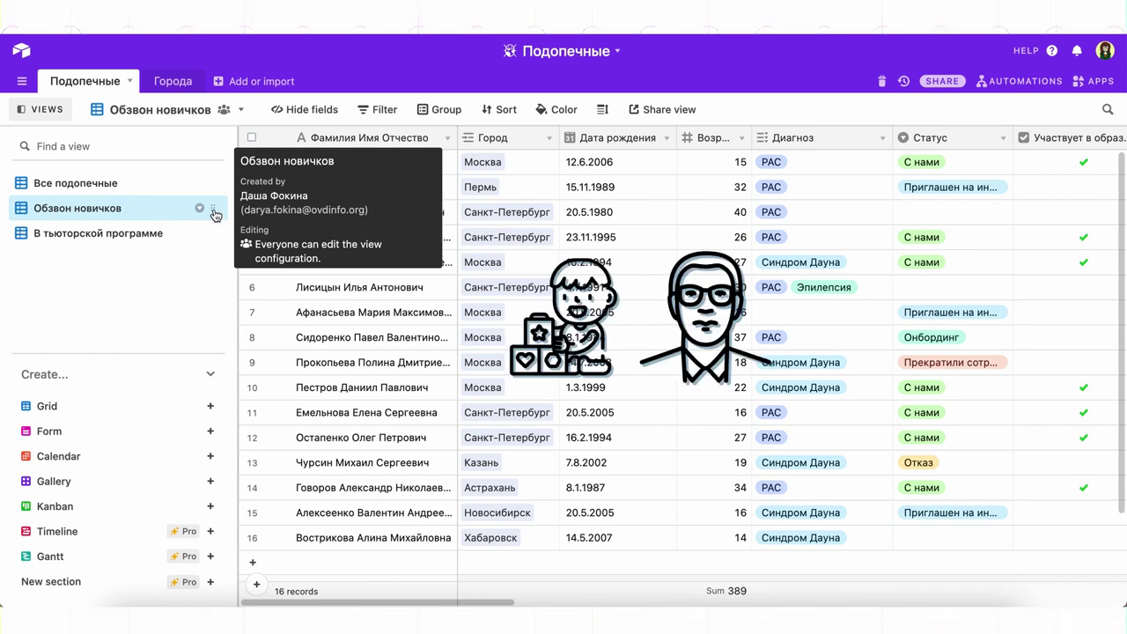
pyautogui.click(956, 210)
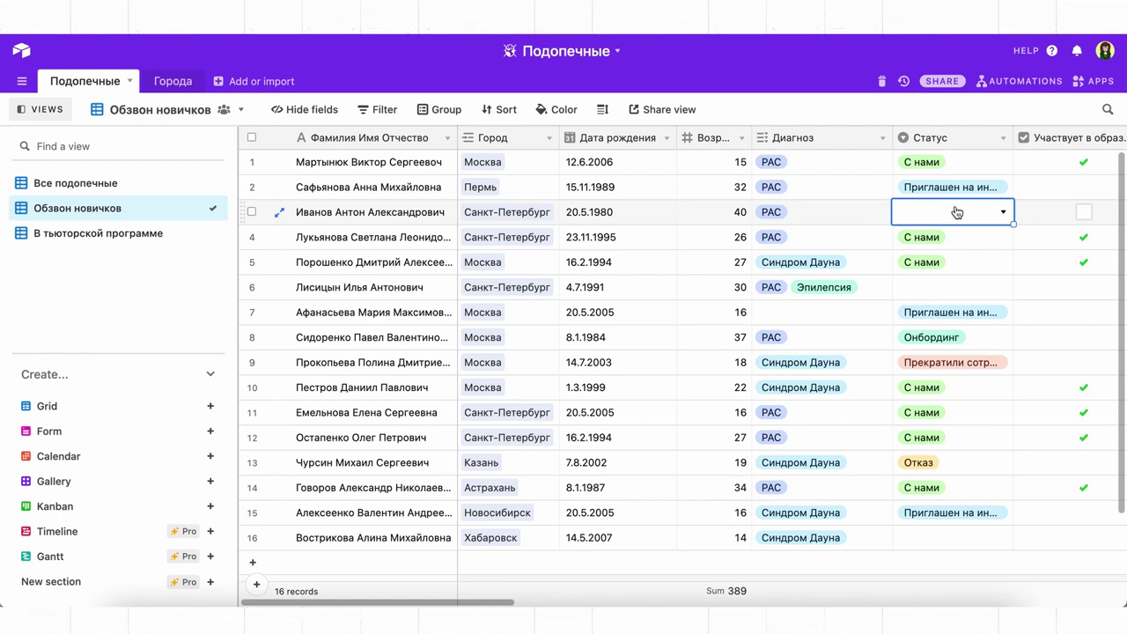
pyautogui.click(957, 210)
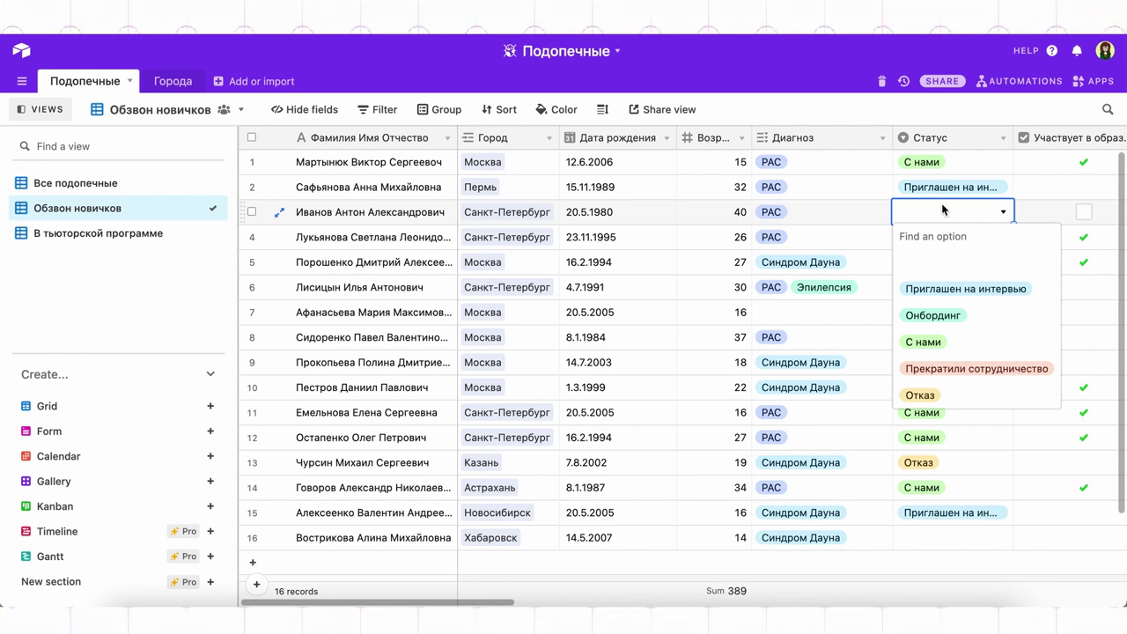
# Filter the "Обзвон новичков" view to show only records where Статус is empty
pyautogui.click(385, 109)
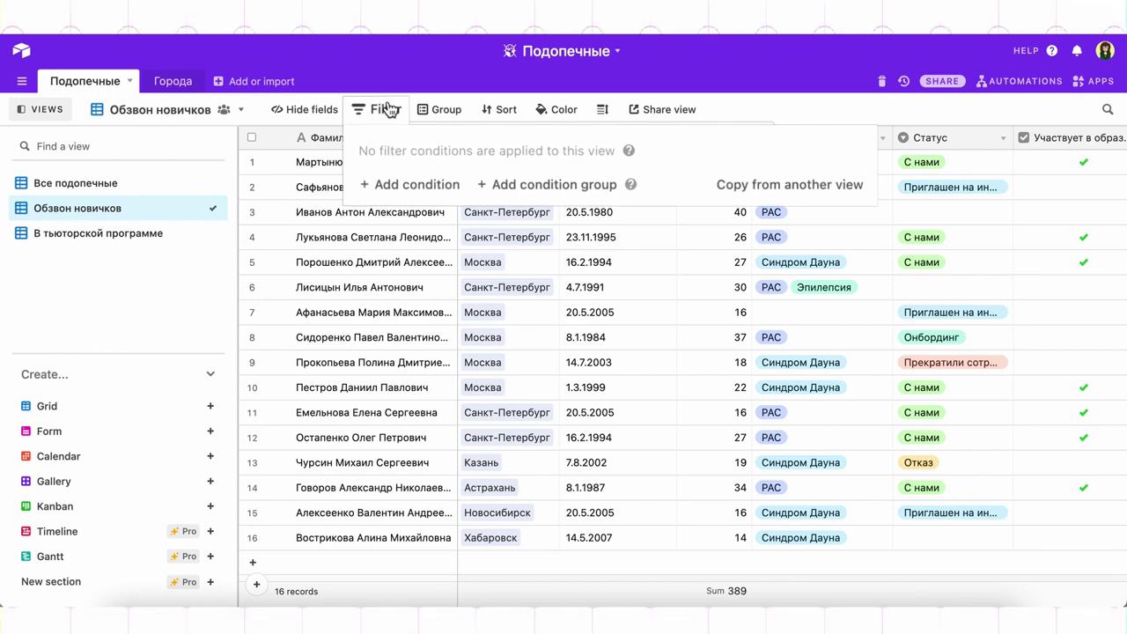
pyautogui.click(411, 184)
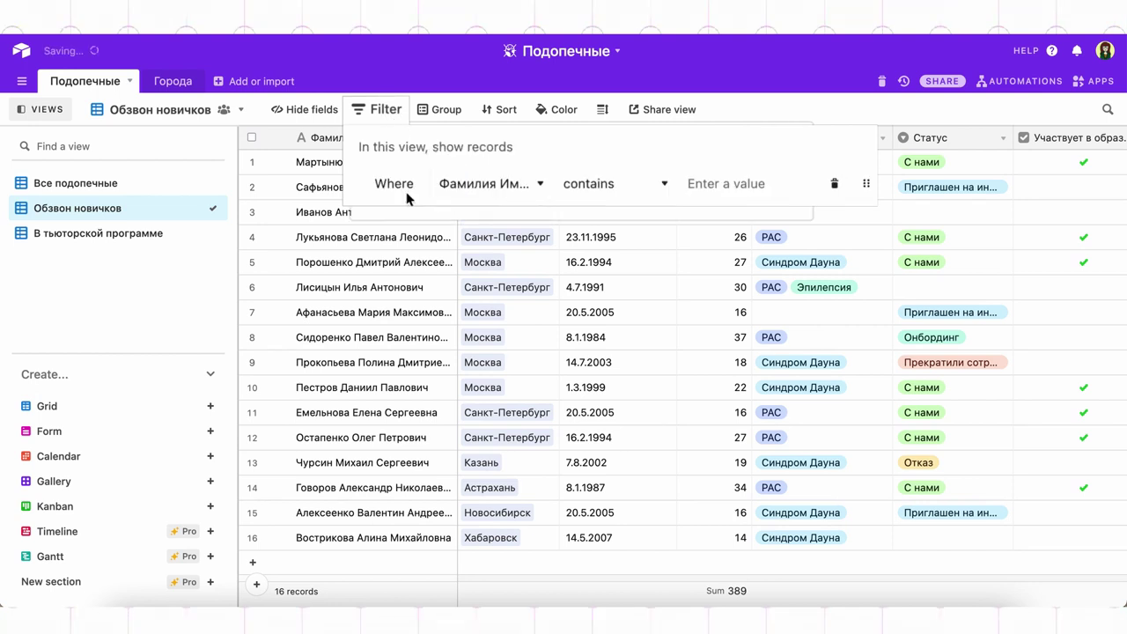
pyautogui.click(467, 184)
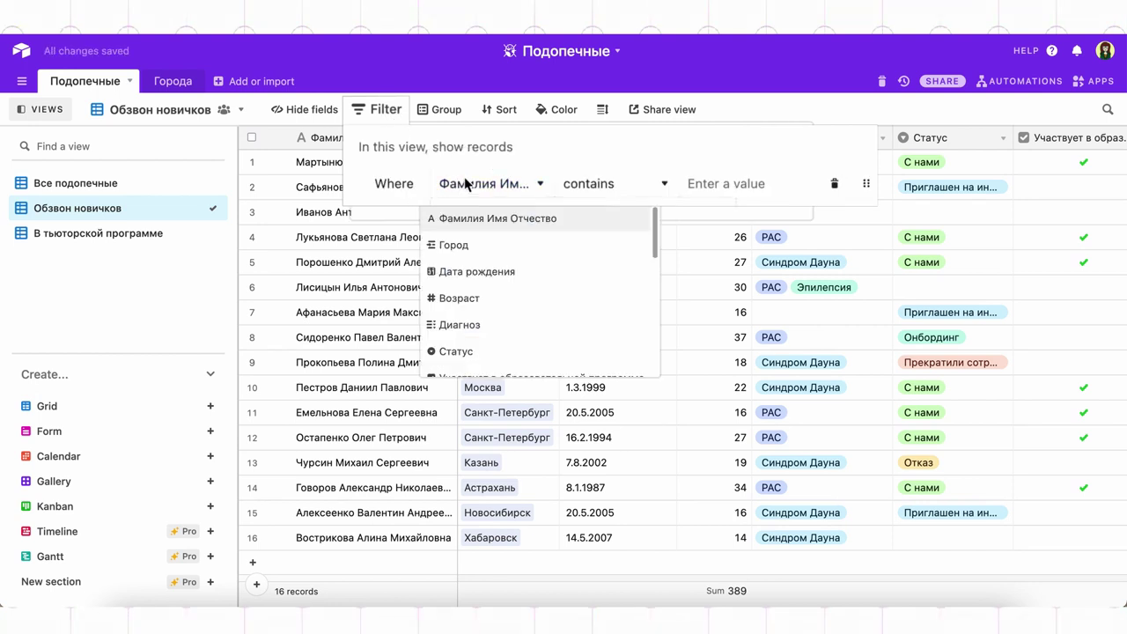
pyautogui.click(456, 350)
pyautogui.click(643, 182)
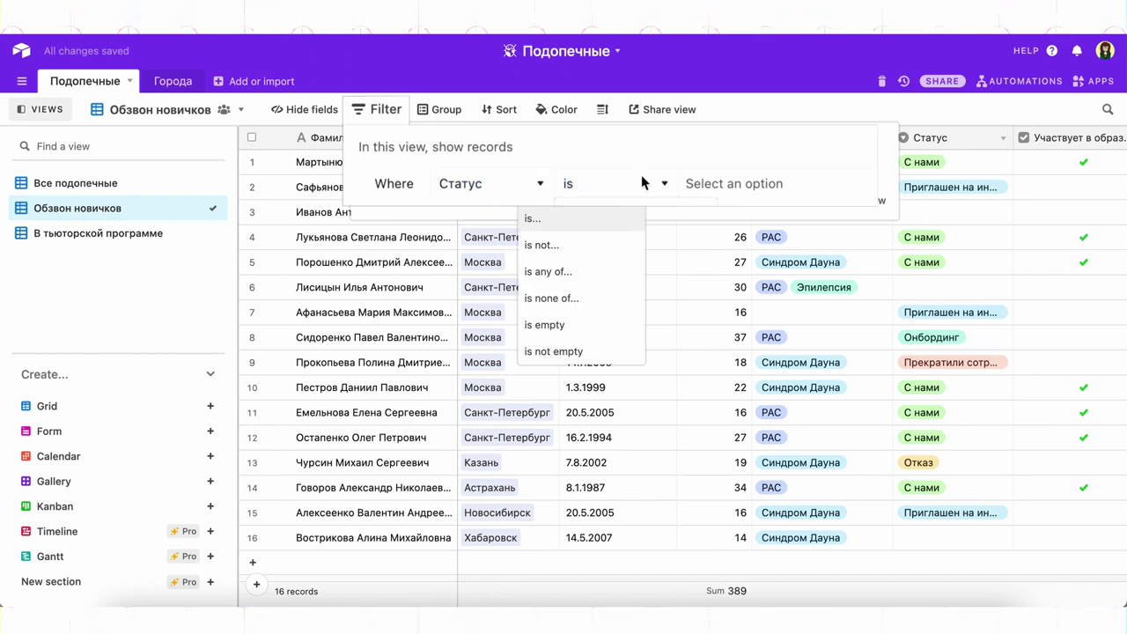
pyautogui.click(564, 333)
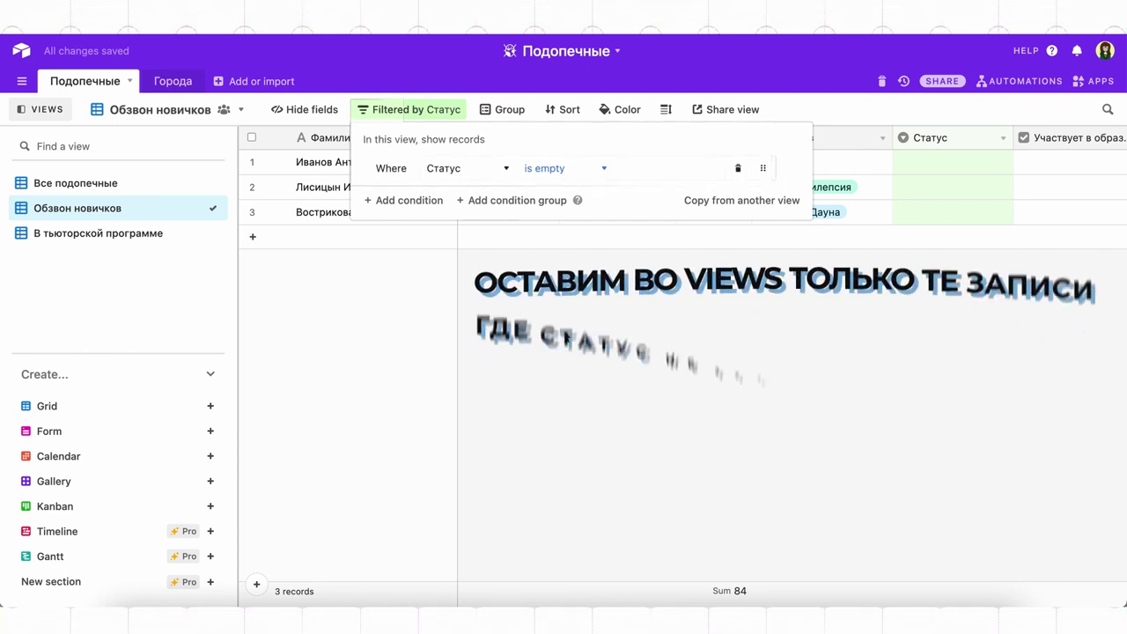
pyautogui.click(563, 331)
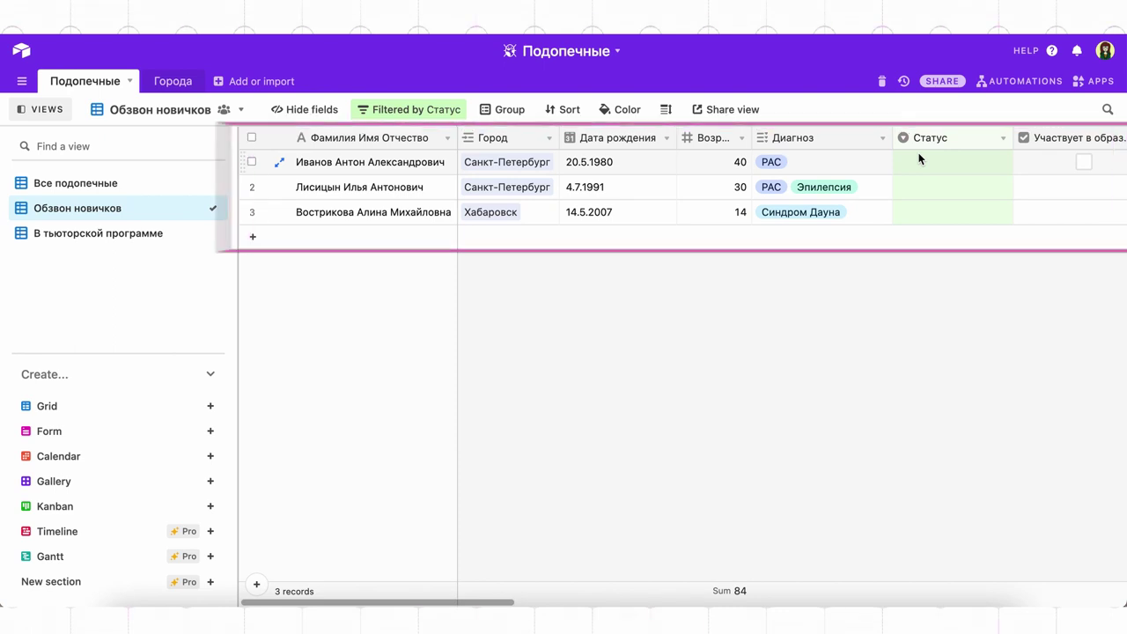
# Filter the "В тьюторской программе" view to records whose "Участвует в образовательной программе" field is checked
pyautogui.click(170, 244)
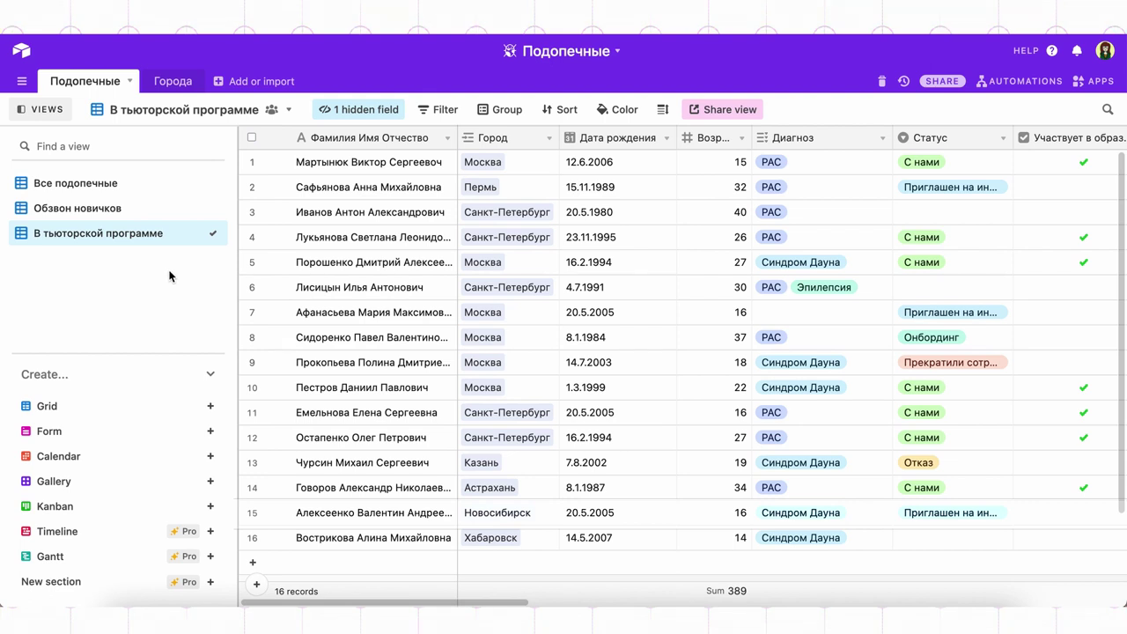
pyautogui.click(1042, 135)
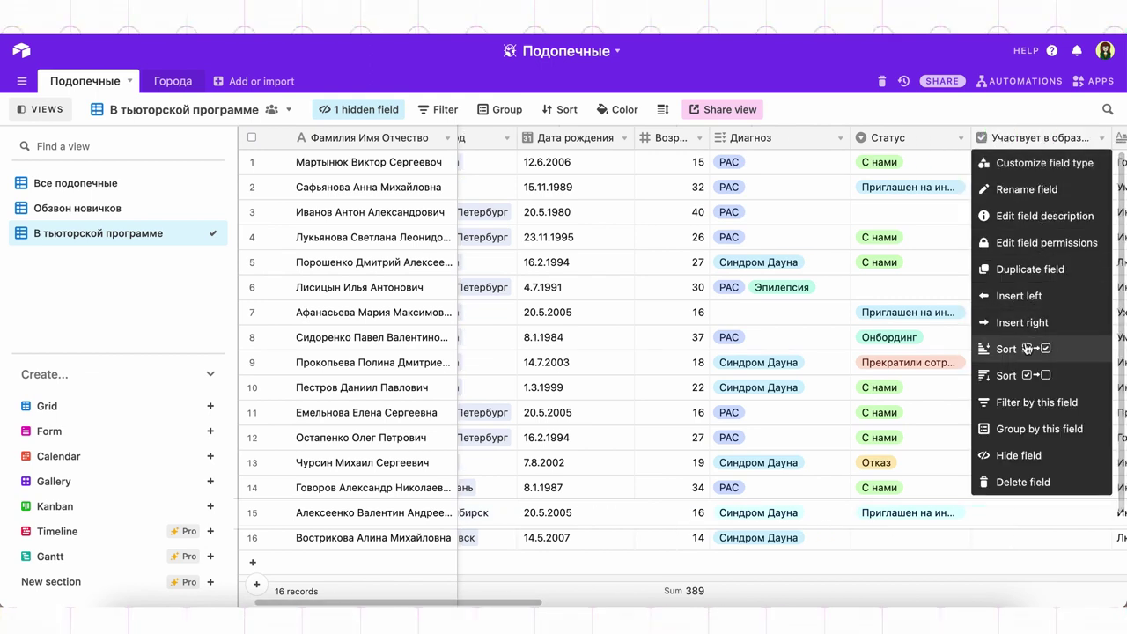
pyautogui.click(1032, 401)
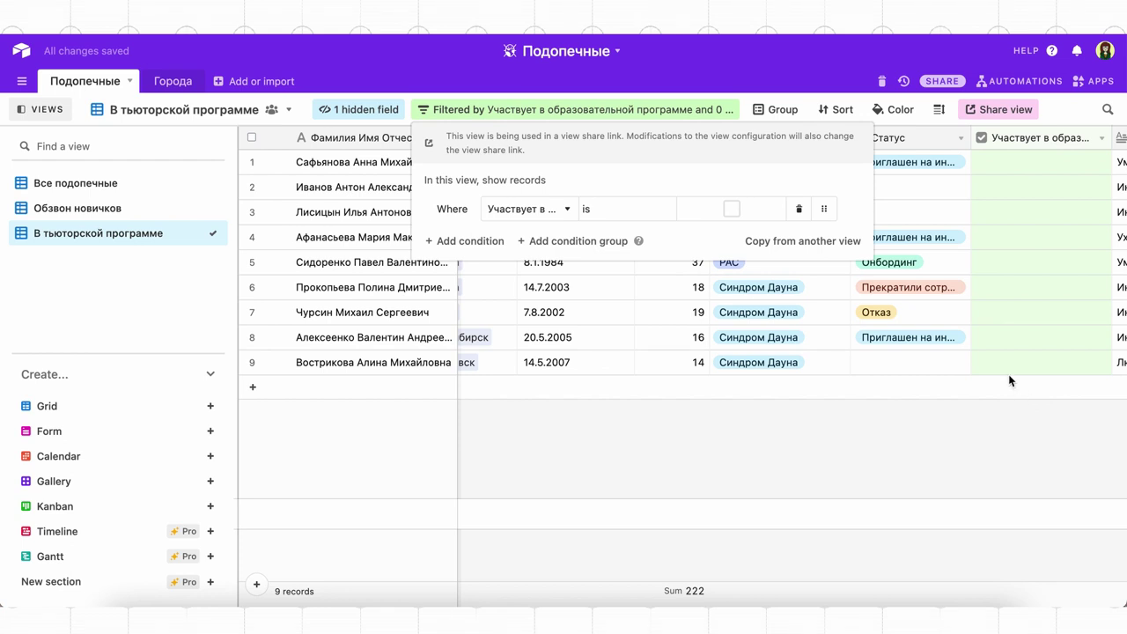
pyautogui.click(732, 209)
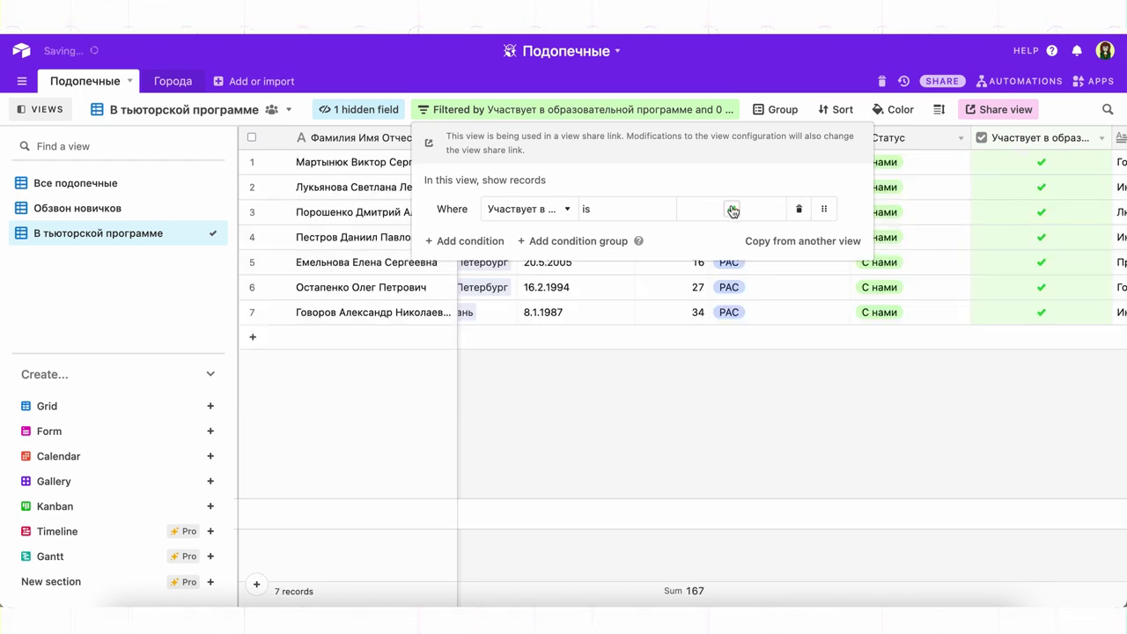
pyautogui.click(737, 380)
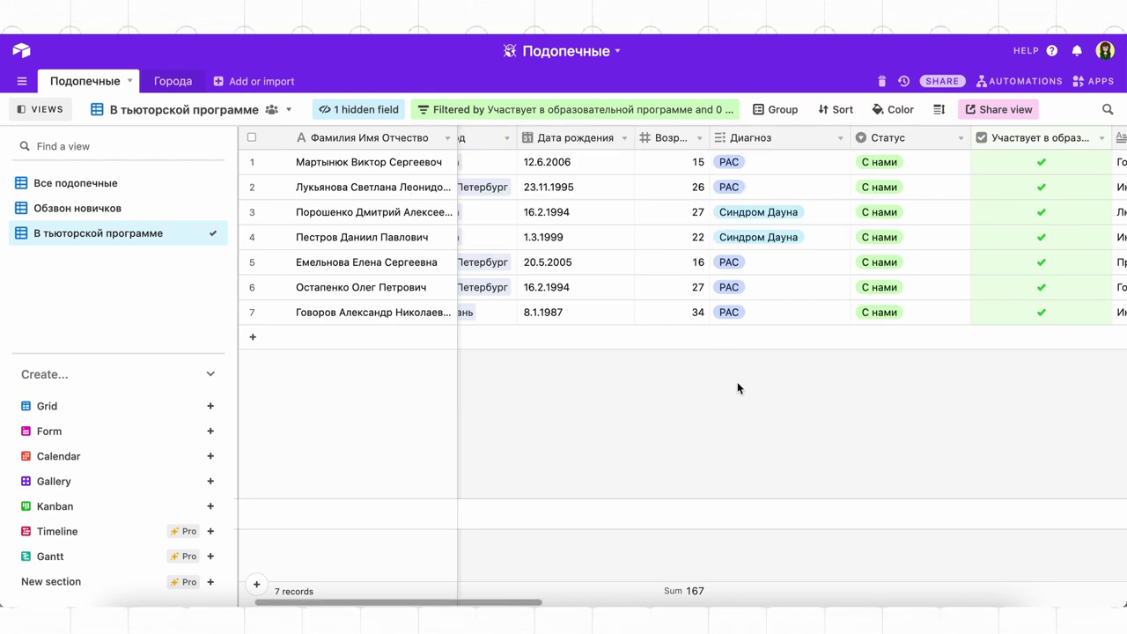
# Add a second filter condition on the "Где занимаемся" field, combined with the first by "and"
pyautogui.click(512, 112)
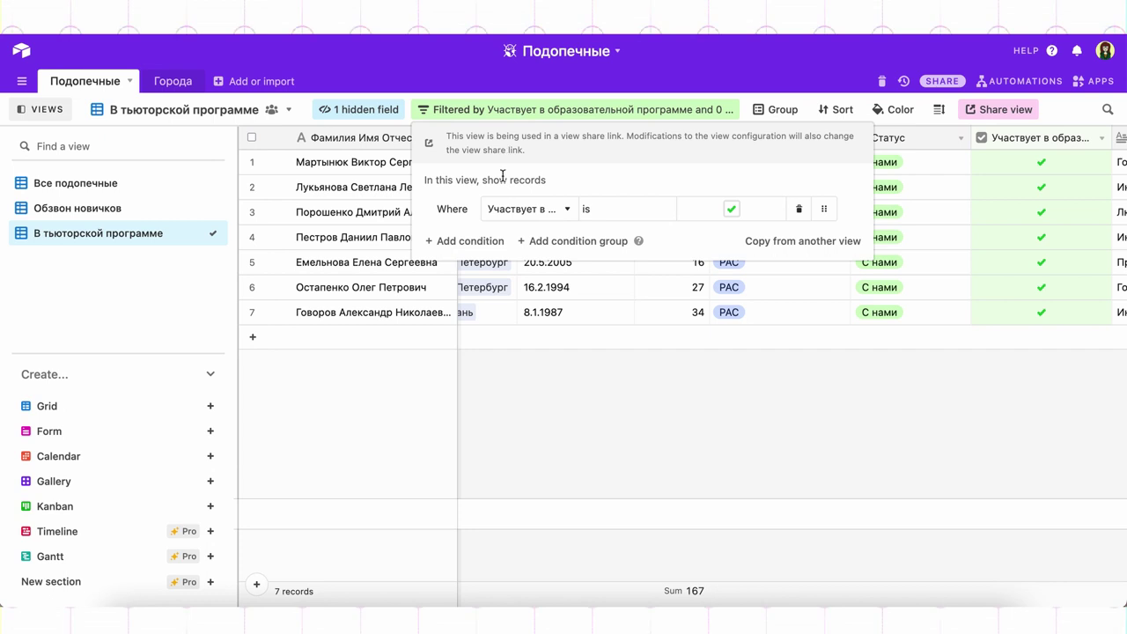
pyautogui.click(488, 242)
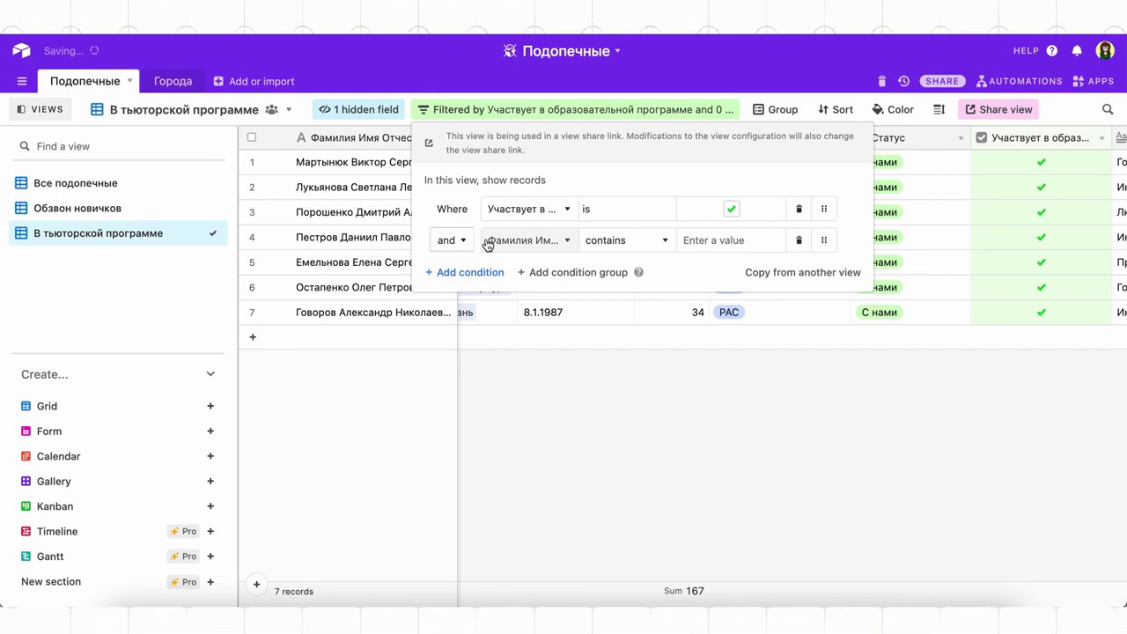
pyautogui.click(487, 243)
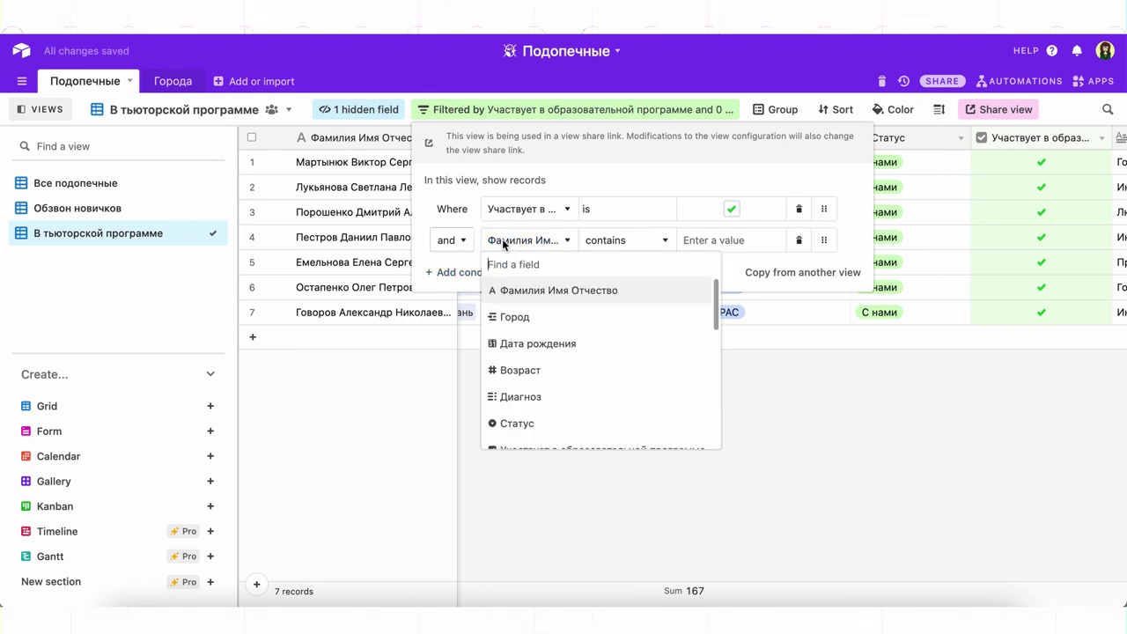
pyautogui.scroll(-3, 517, 351)
pyautogui.scroll(-2, 520, 357)
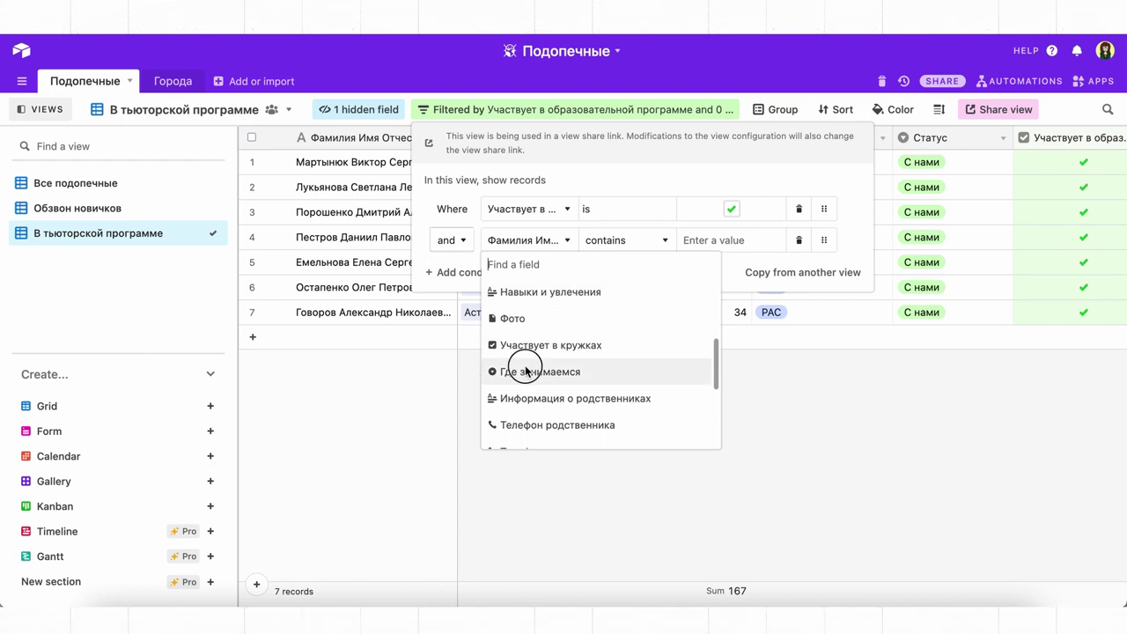
pyautogui.click(526, 366)
# Set the "Где занимаемся" condition to is any of "В учебном центре" and check that column in the filtered records
pyautogui.click(647, 230)
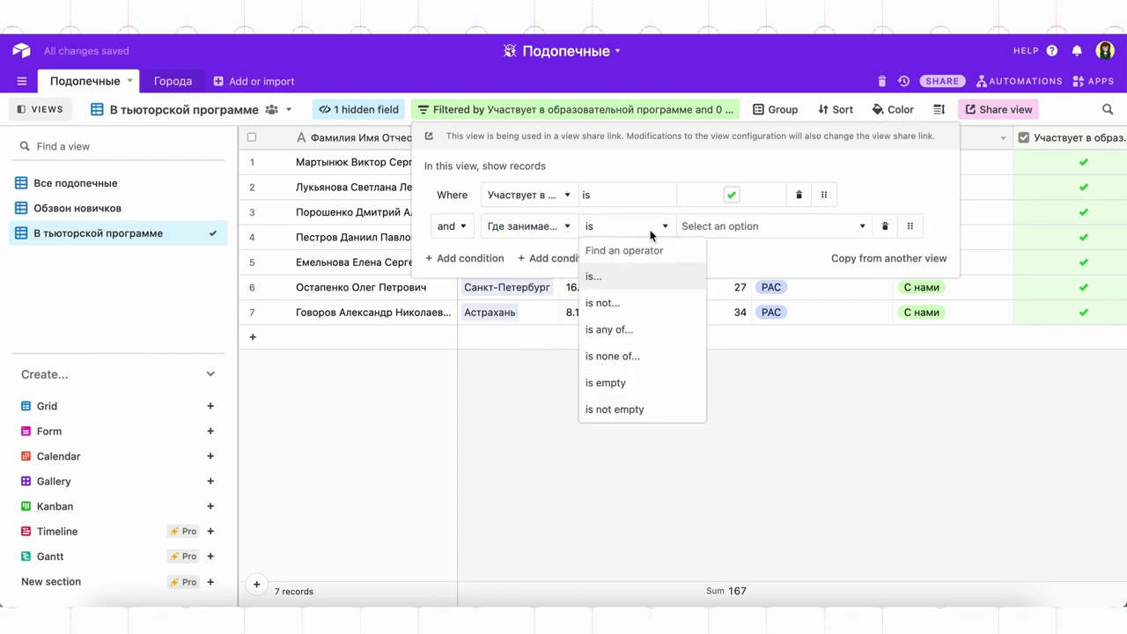
pyautogui.click(640, 338)
pyautogui.click(745, 229)
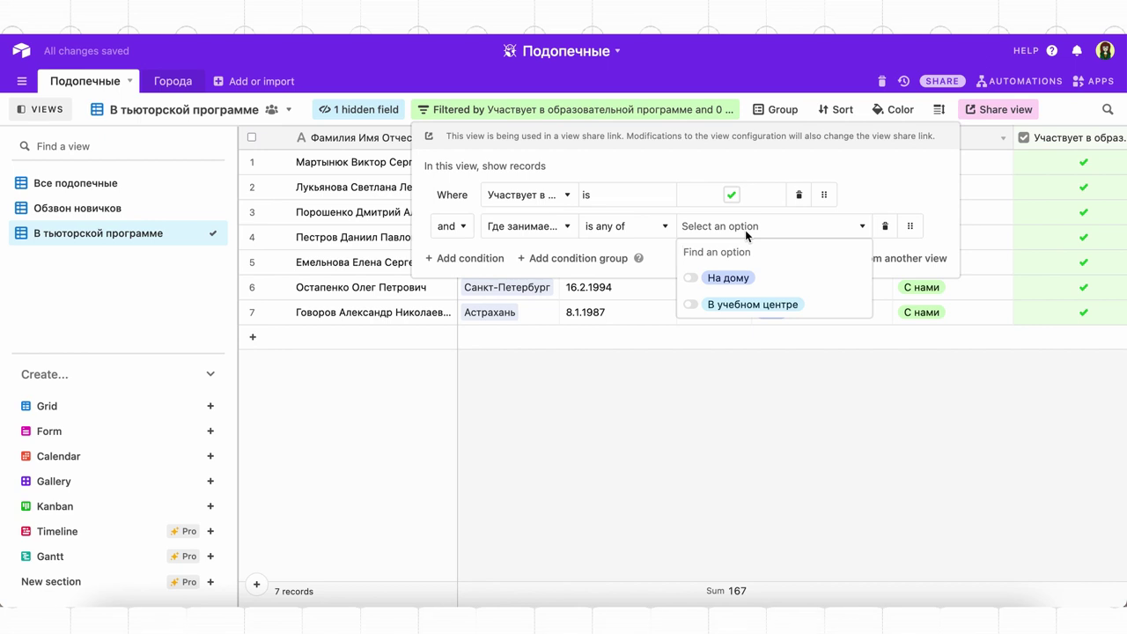
pyautogui.click(724, 300)
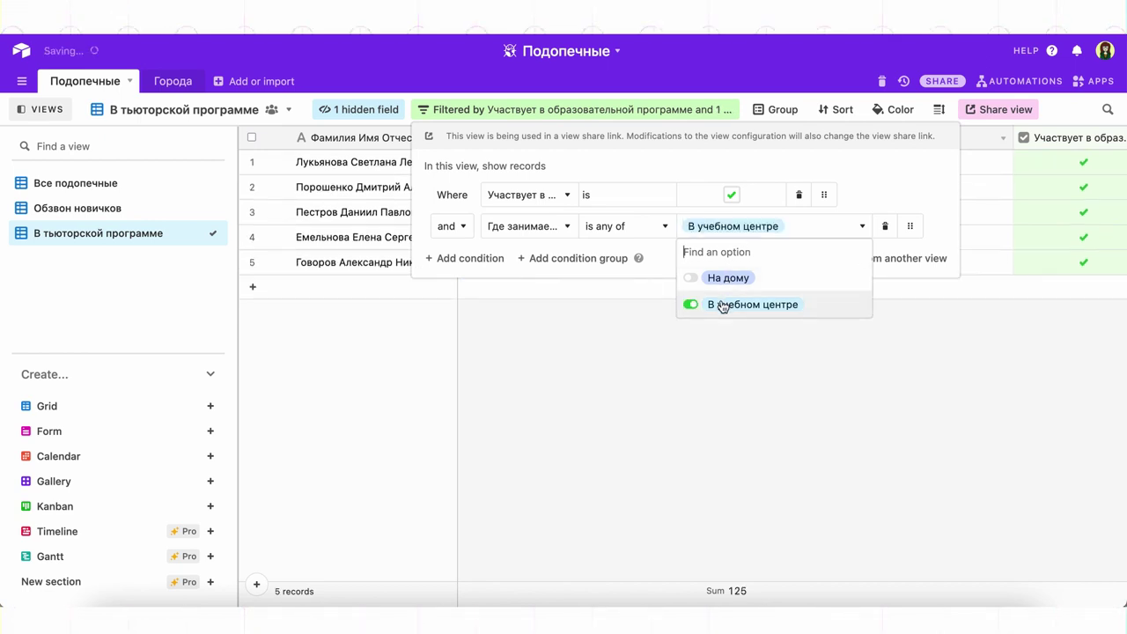
pyautogui.click(710, 354)
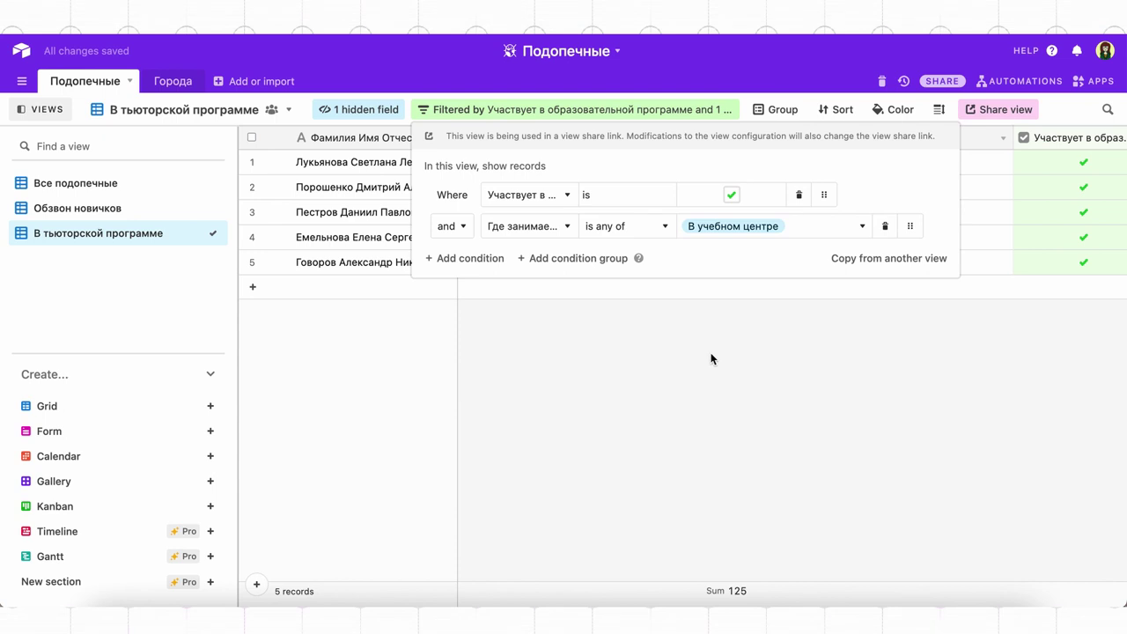
pyautogui.click(700, 360)
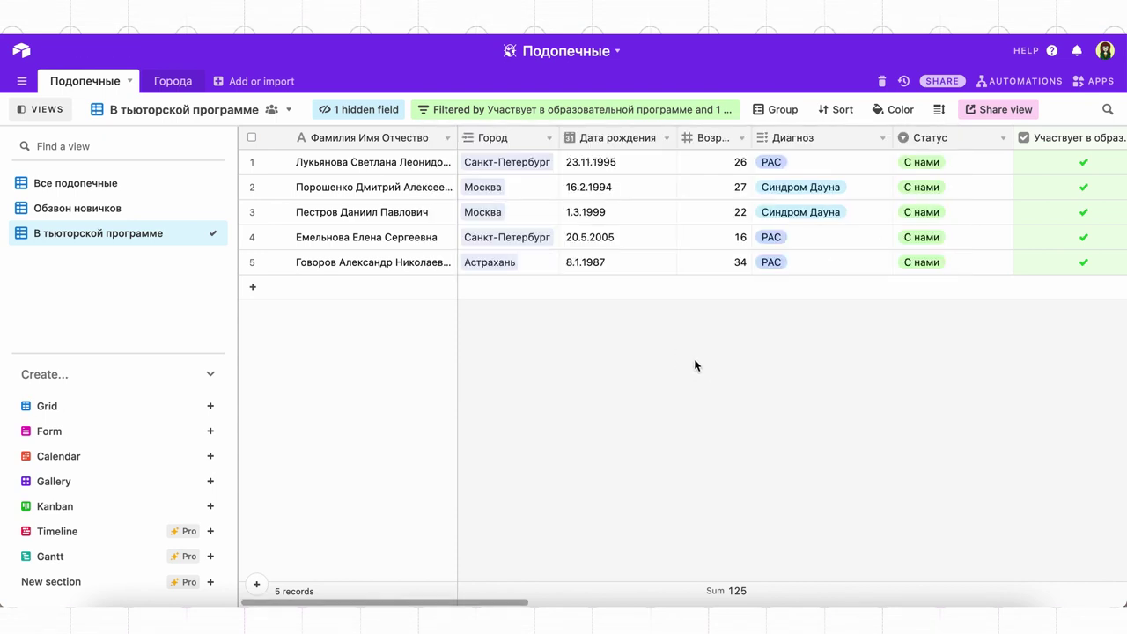
pyautogui.hscroll(5, 890, 250)
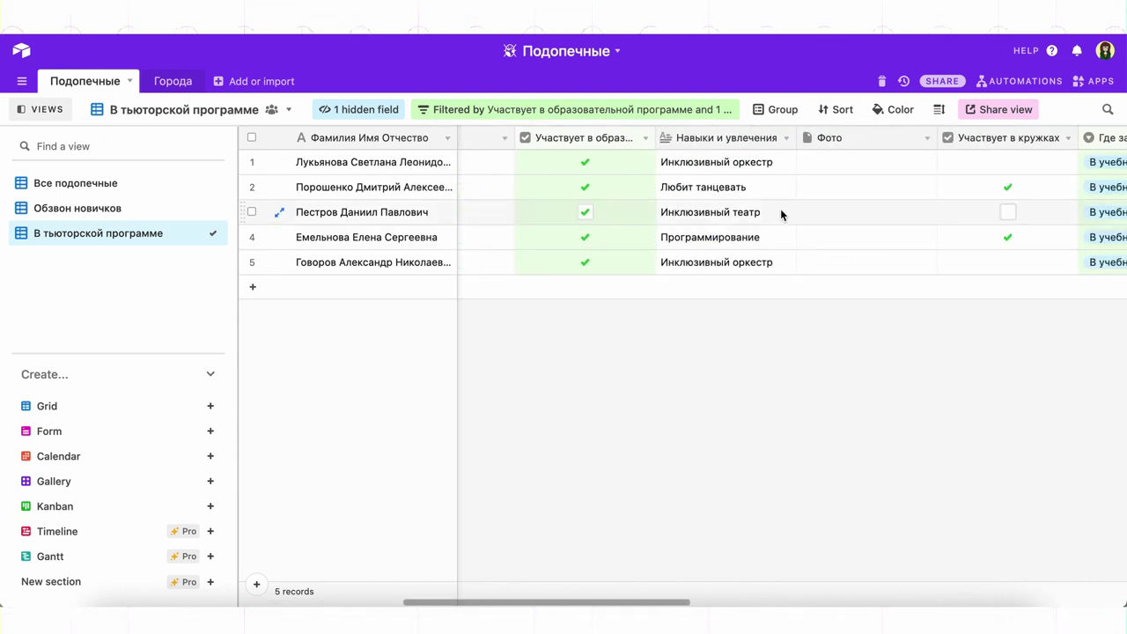
pyautogui.hscroll(2, 780, 209)
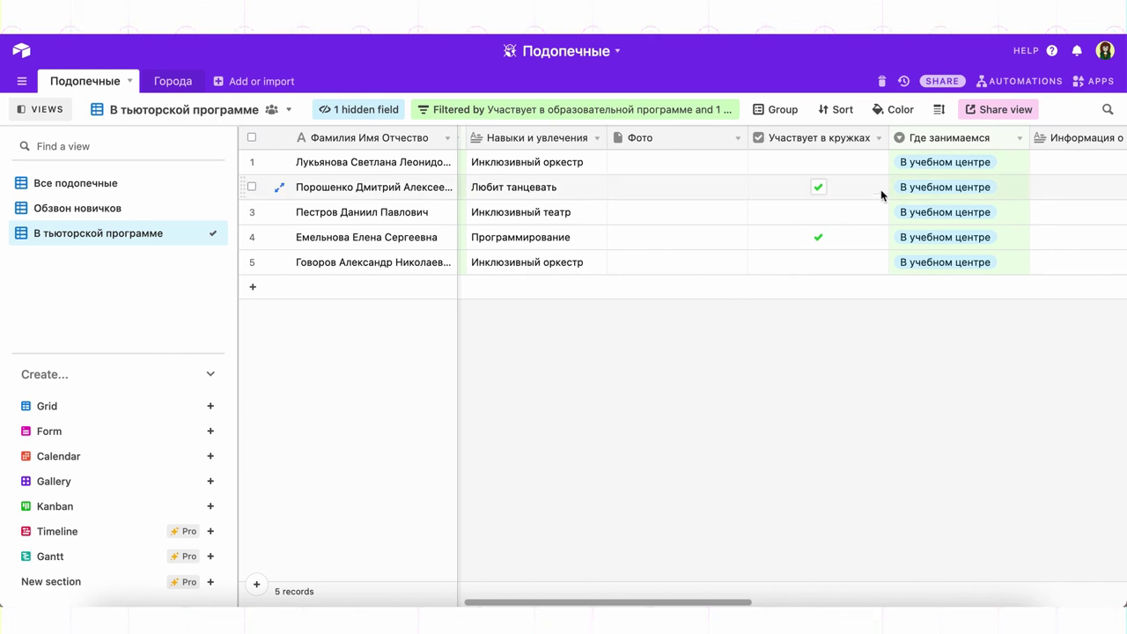
# Duplicate the "Все подопечные" view and name the copy "Тренировка"
pyautogui.click(164, 188)
pyautogui.rightClick(157, 186)
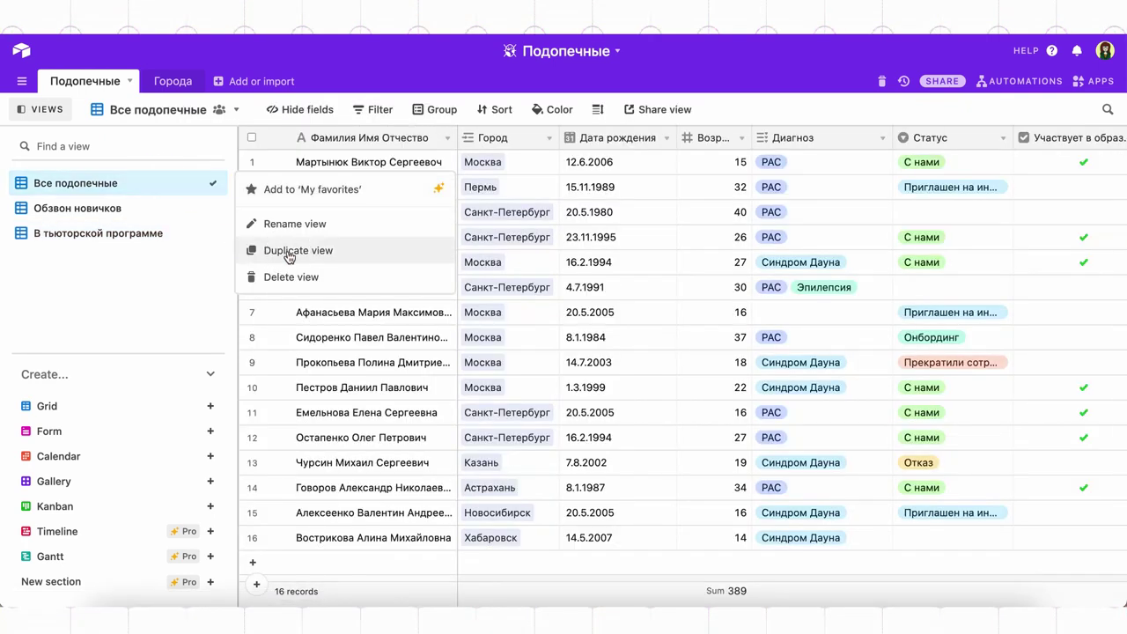
pyautogui.click(290, 251)
pyautogui.write('Тренировка')
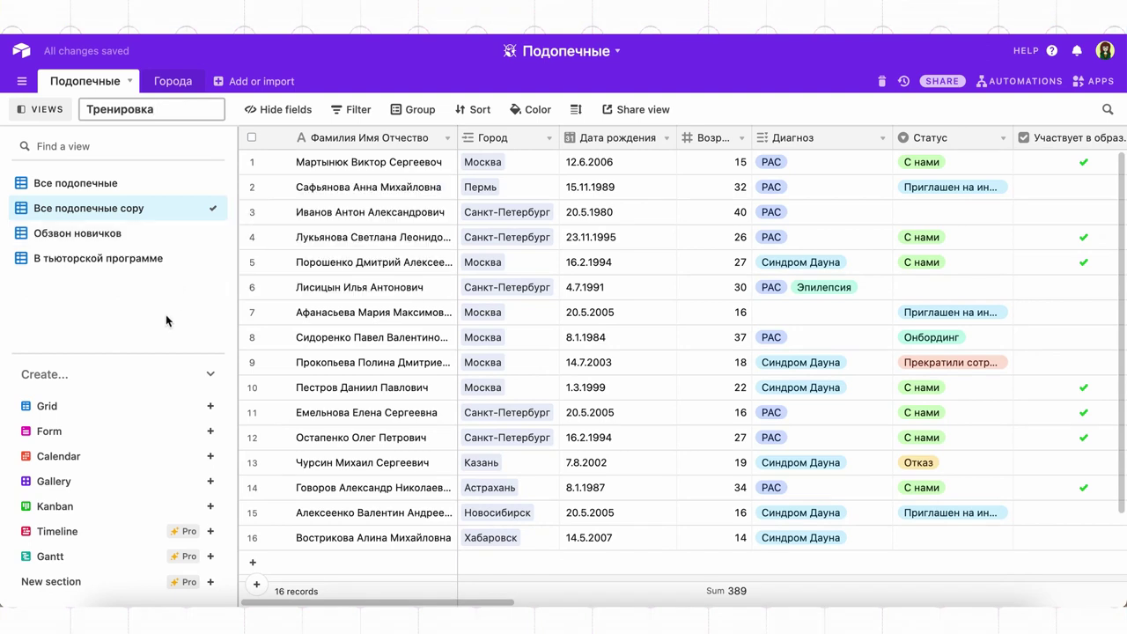
pyautogui.press('Return')
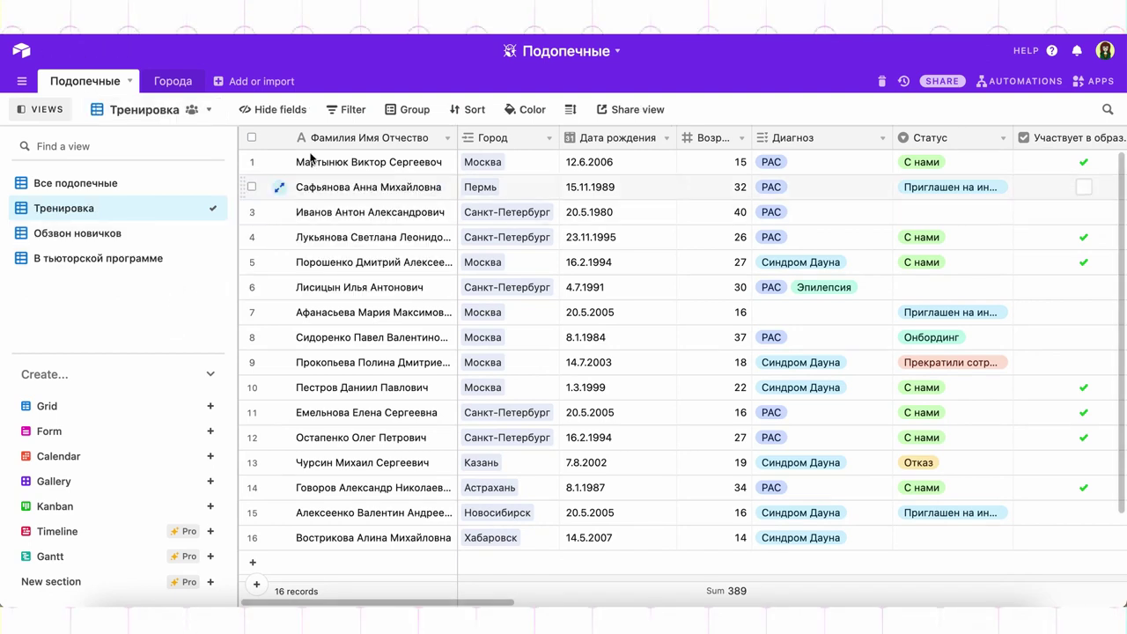
# Add a filter condition on the "Фамилия Имя Отчество" field in the "Тренировка" view and review its available operators
pyautogui.click(349, 109)
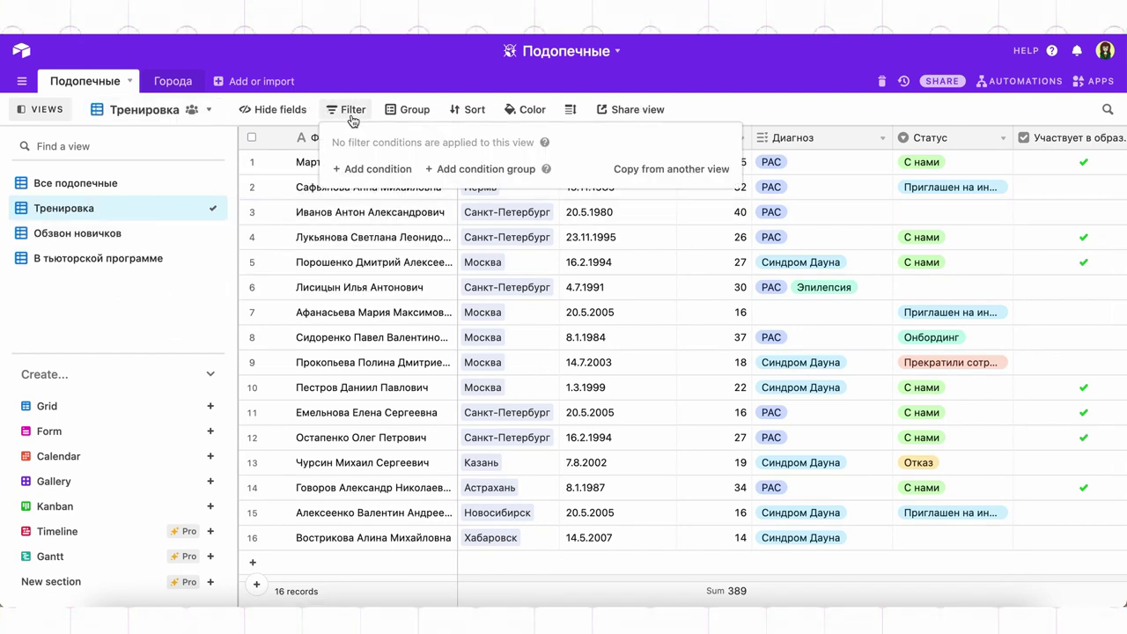
pyautogui.click(375, 168)
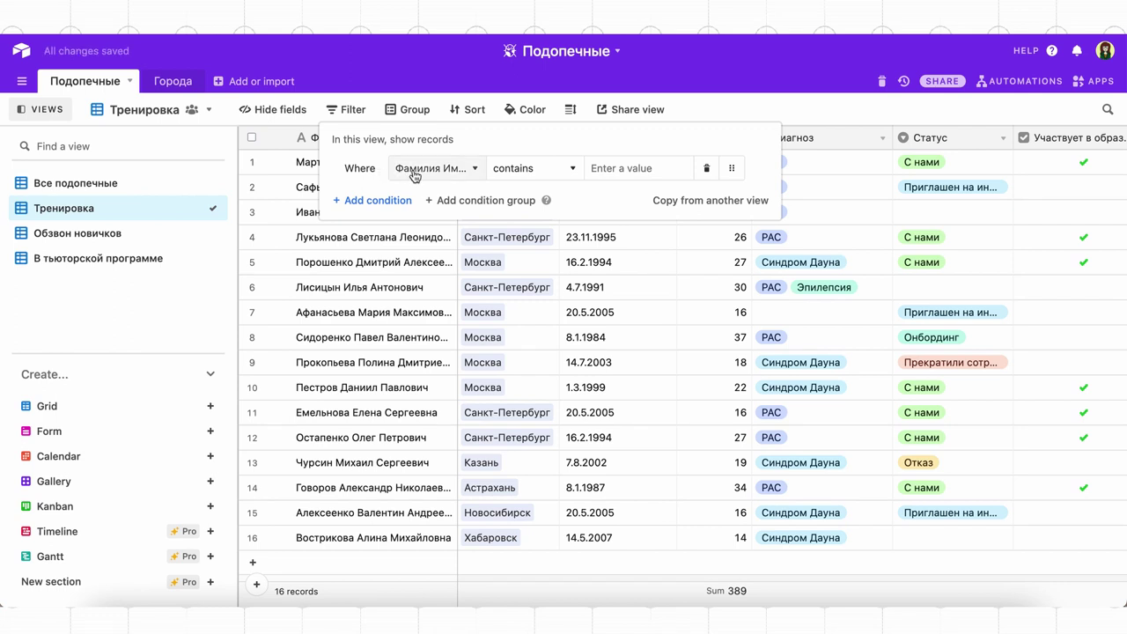
pyautogui.click(414, 173)
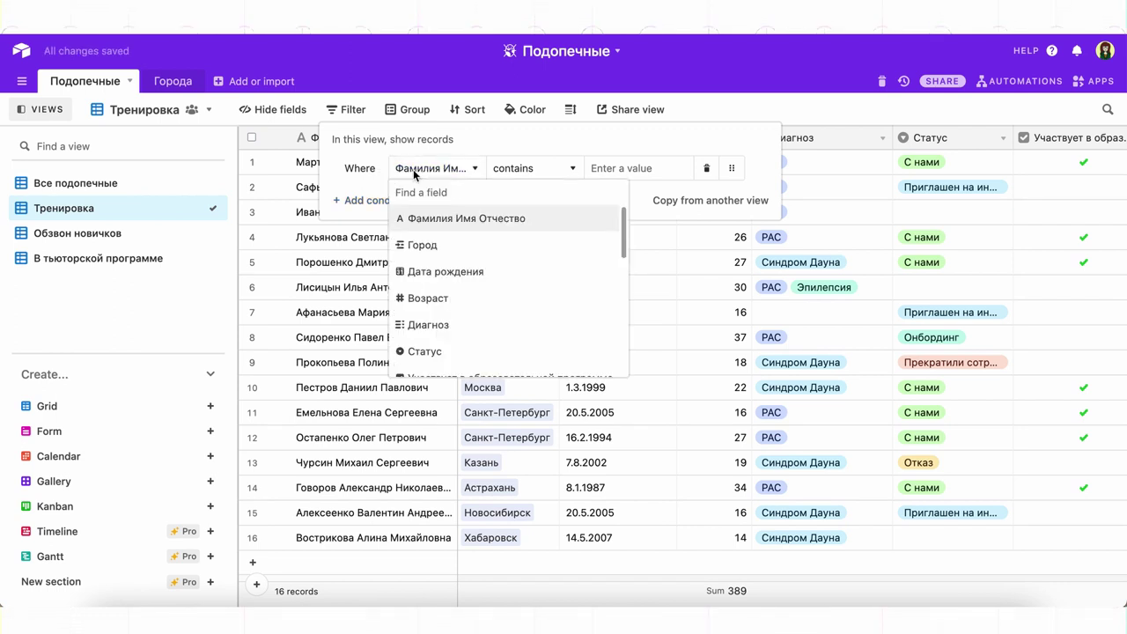
pyautogui.click(606, 166)
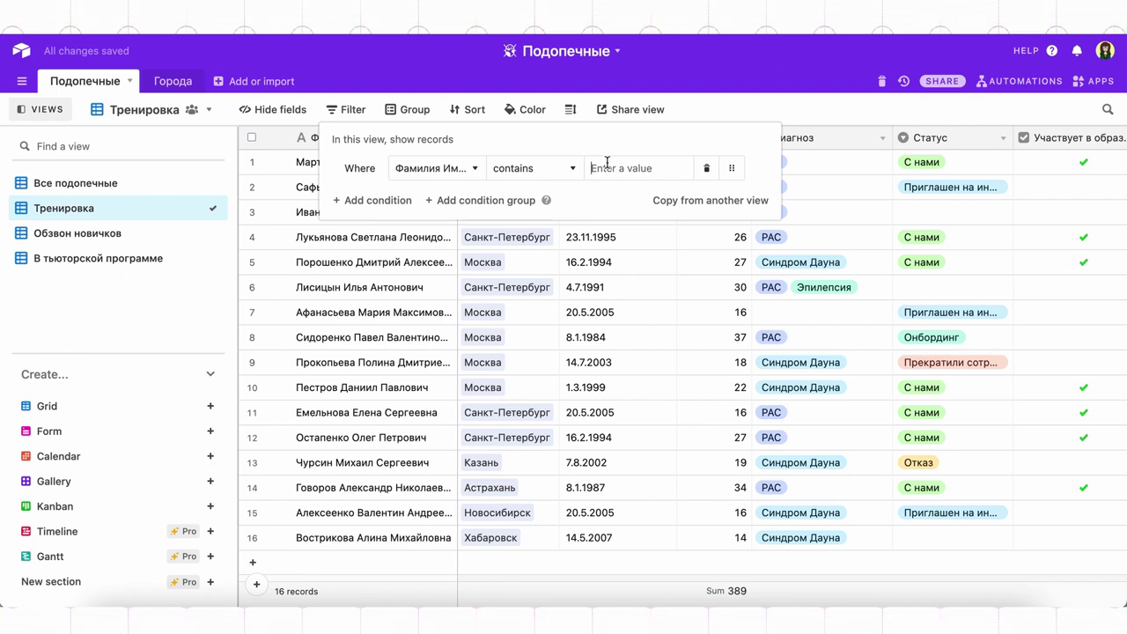
pyautogui.click(573, 170)
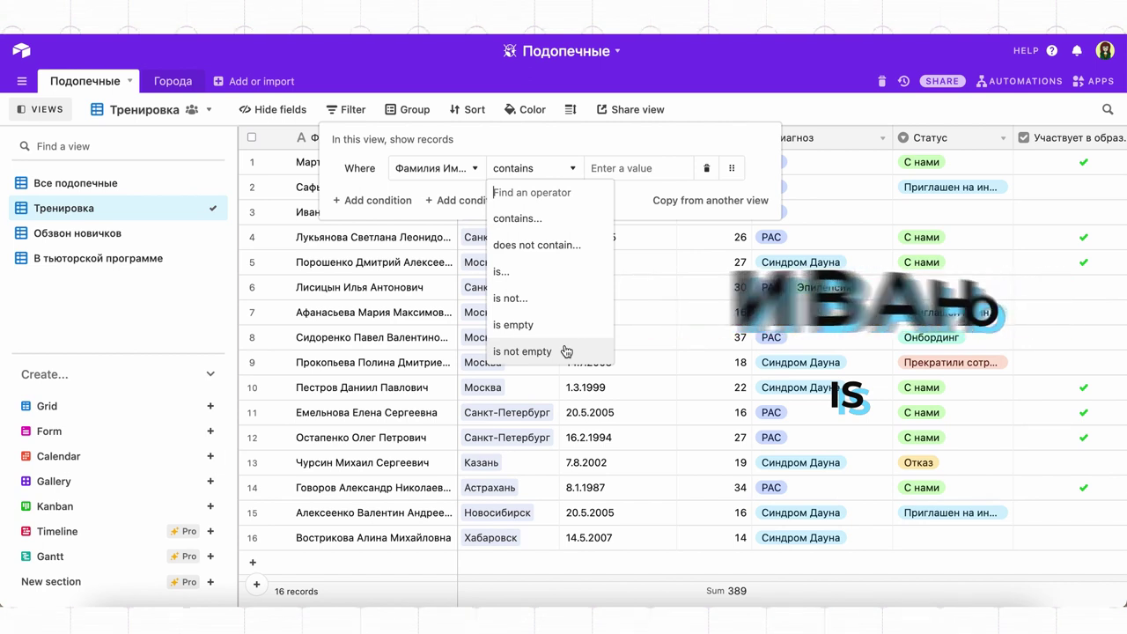
# Change the filter condition to show only records whose "Возраст" is less than 18
pyautogui.click(465, 168)
pyautogui.click(465, 168)
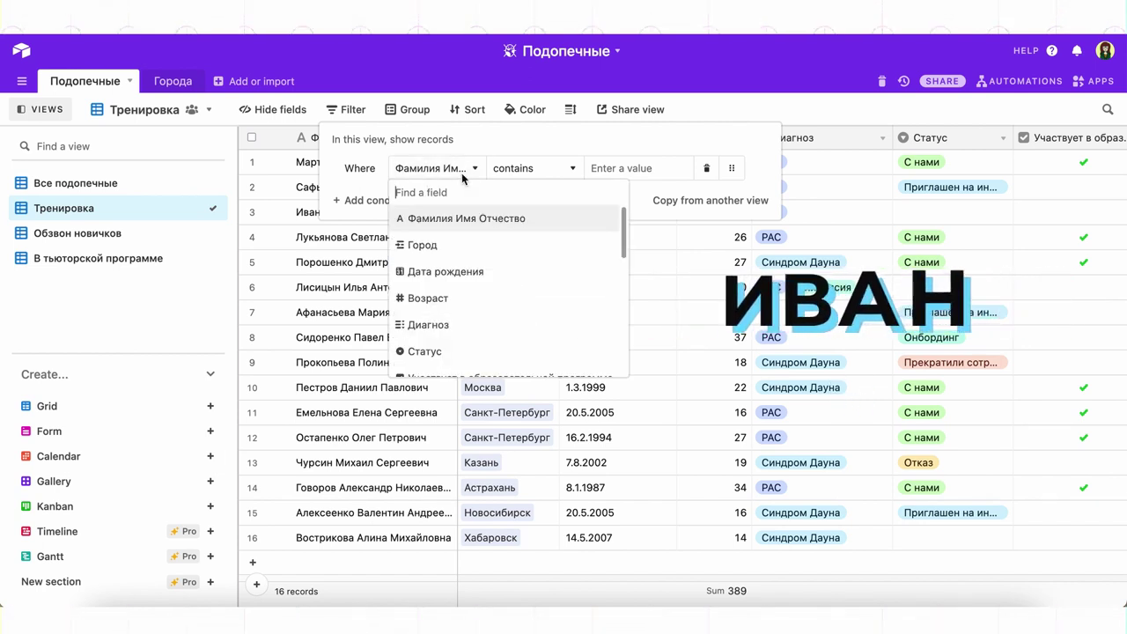
pyautogui.click(465, 295)
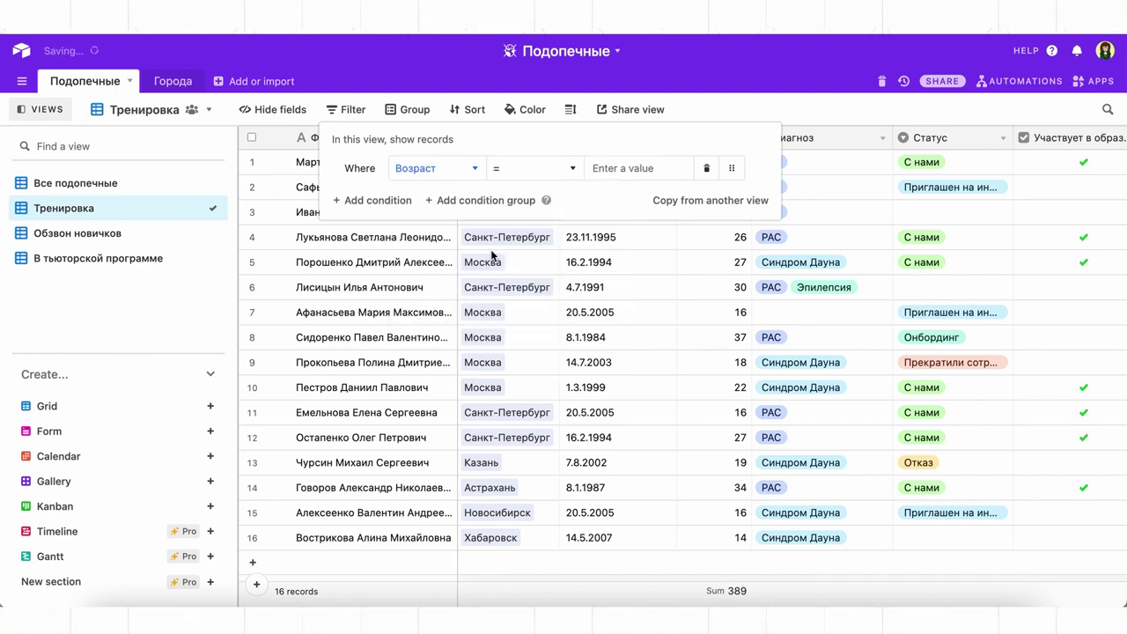
pyautogui.click(576, 169)
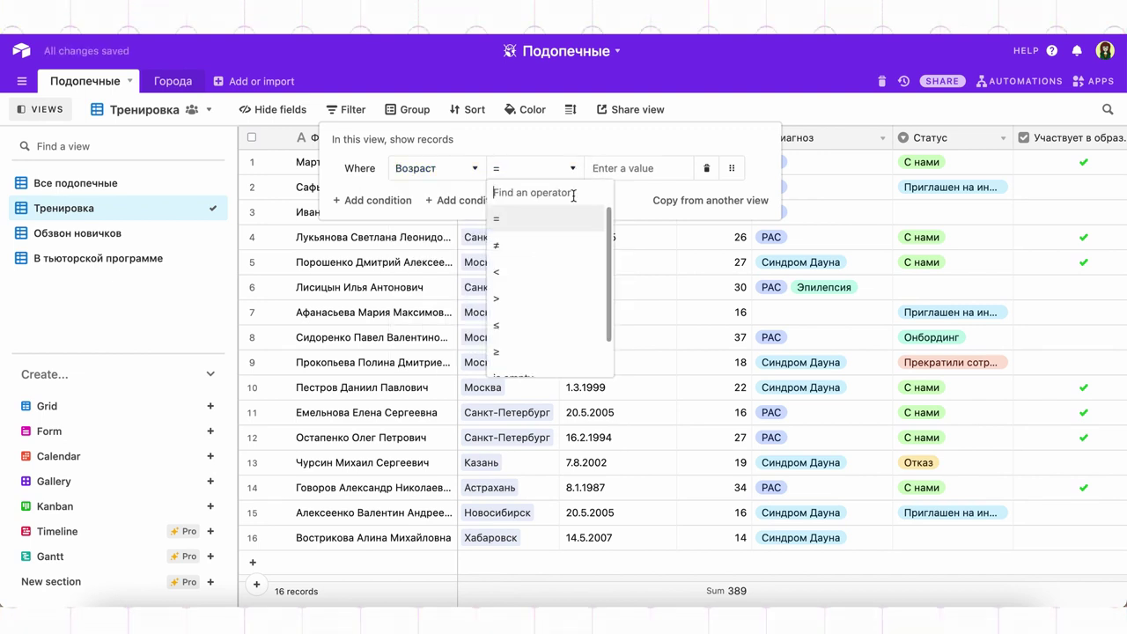
pyautogui.scroll(-1, 568, 300)
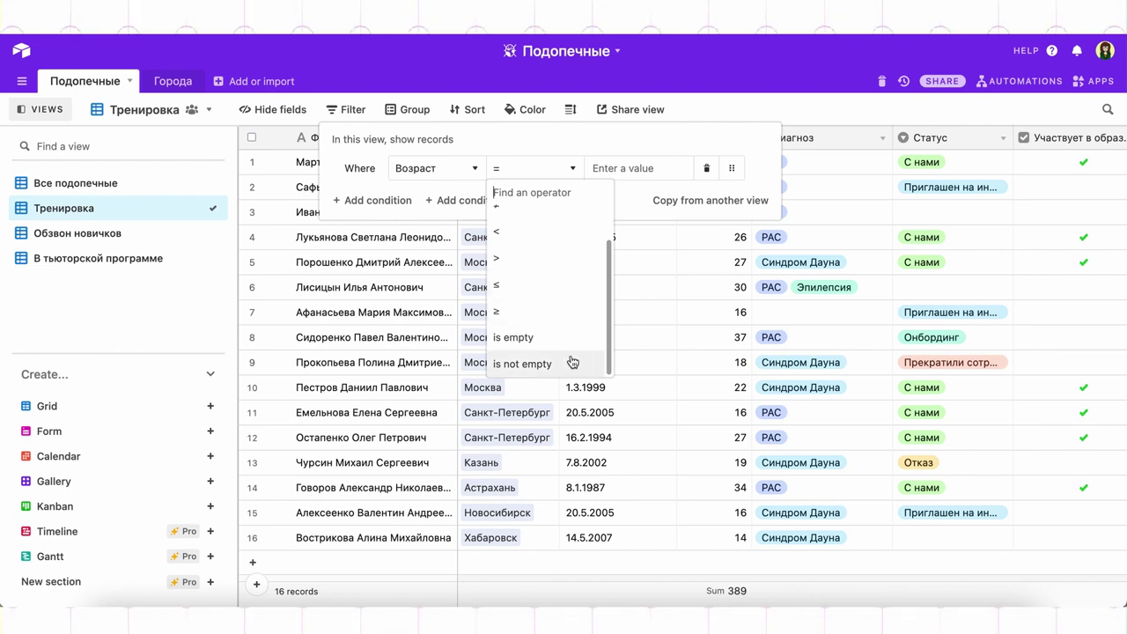
pyautogui.click(565, 236)
pyautogui.click(625, 172)
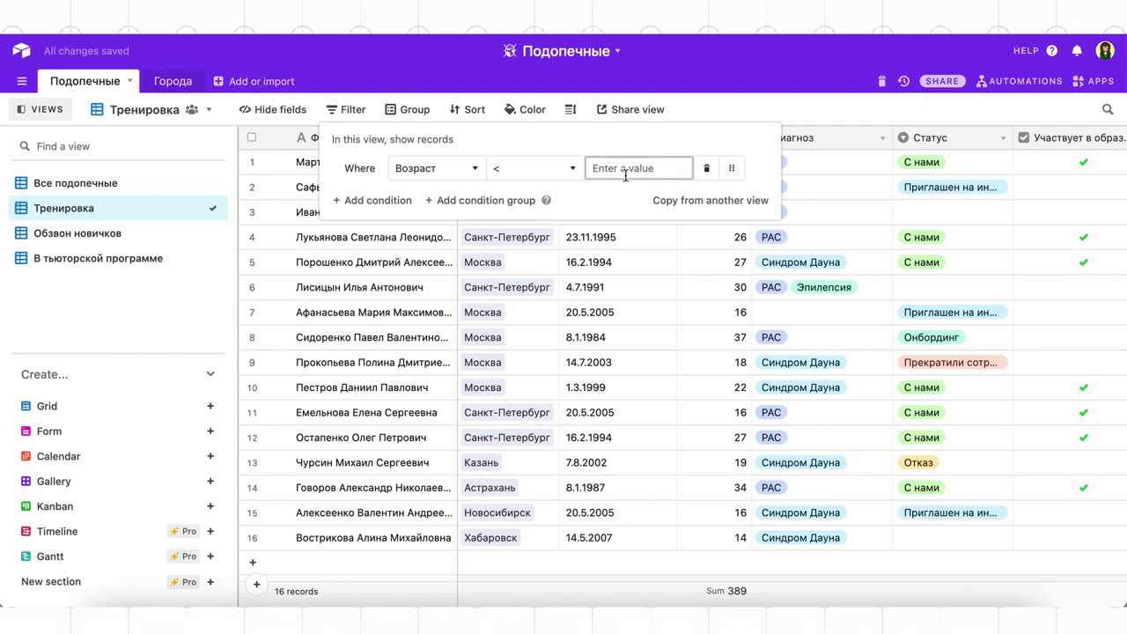
pyautogui.write('18')
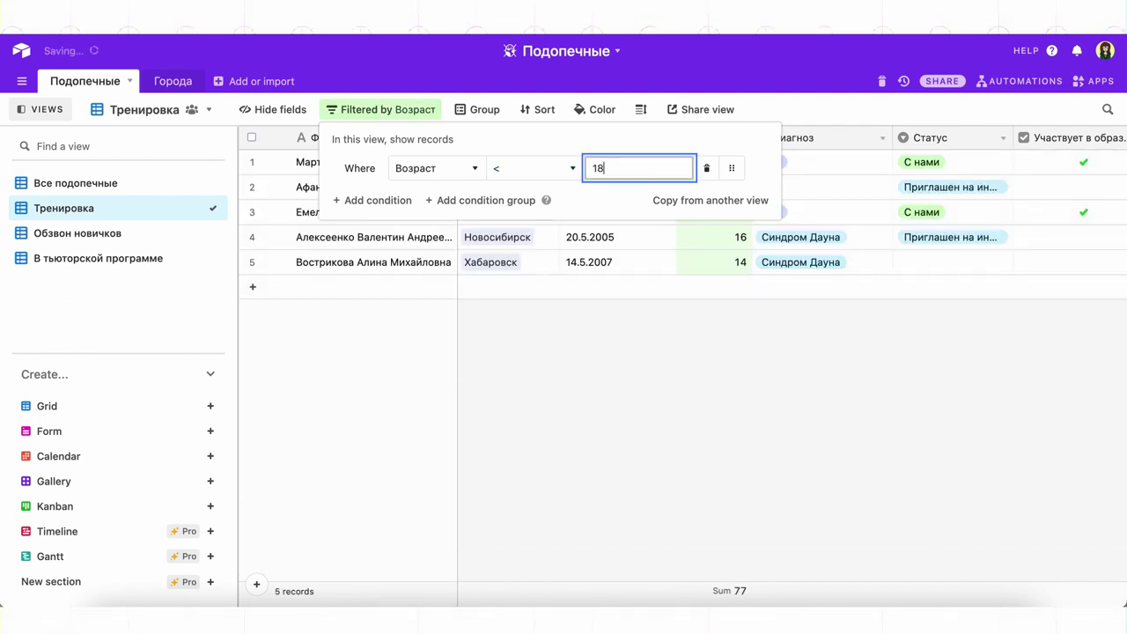
pyautogui.click(691, 313)
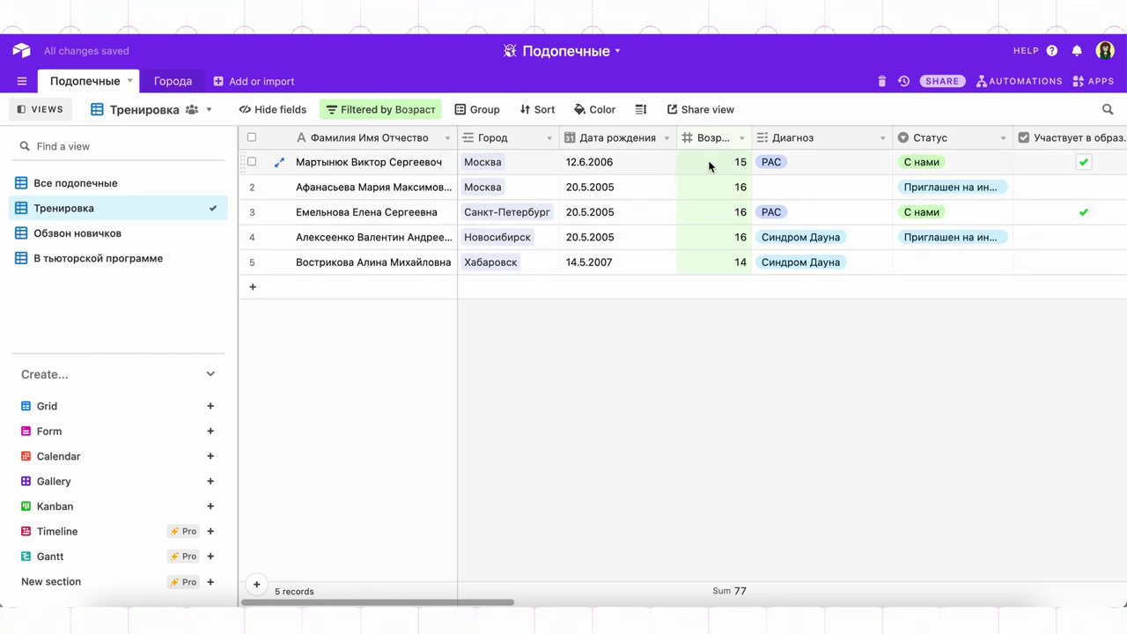
# Change the condition's field to "Дата рождения" and review its operators and the exact date calendar
pyautogui.click(398, 110)
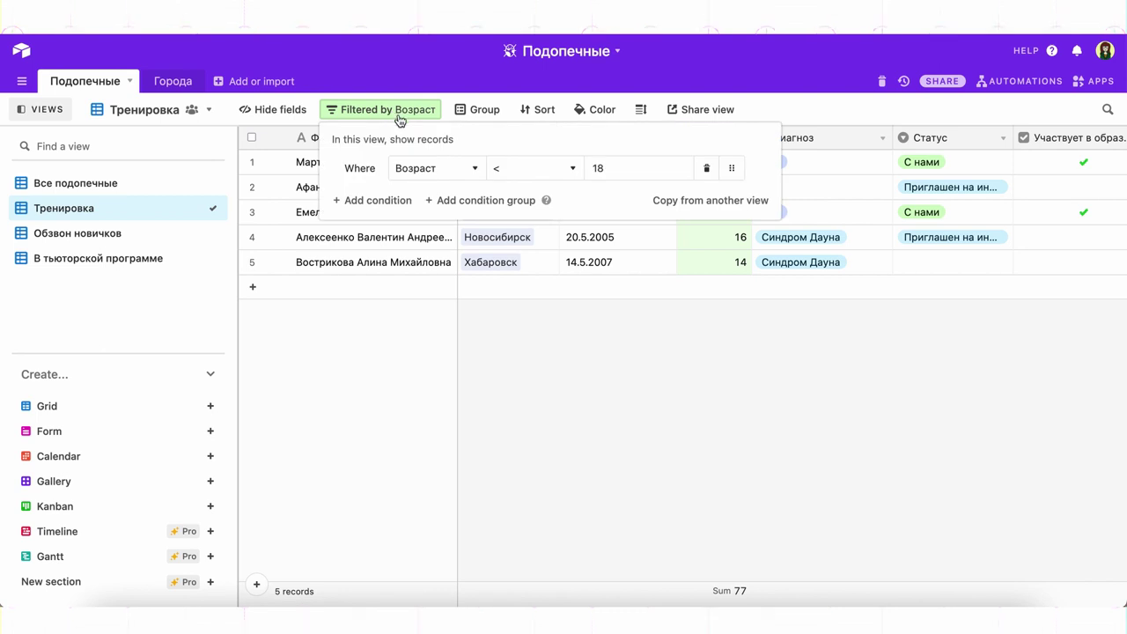
pyautogui.click(433, 172)
pyautogui.click(427, 273)
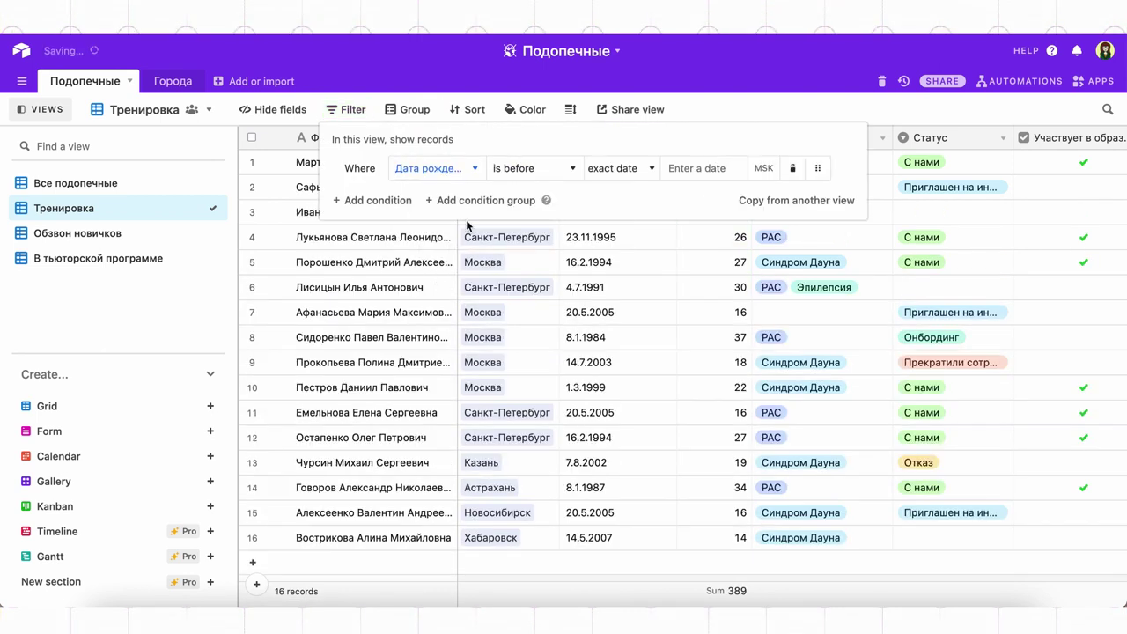
pyautogui.click(553, 170)
pyautogui.scroll(-3, 541, 245)
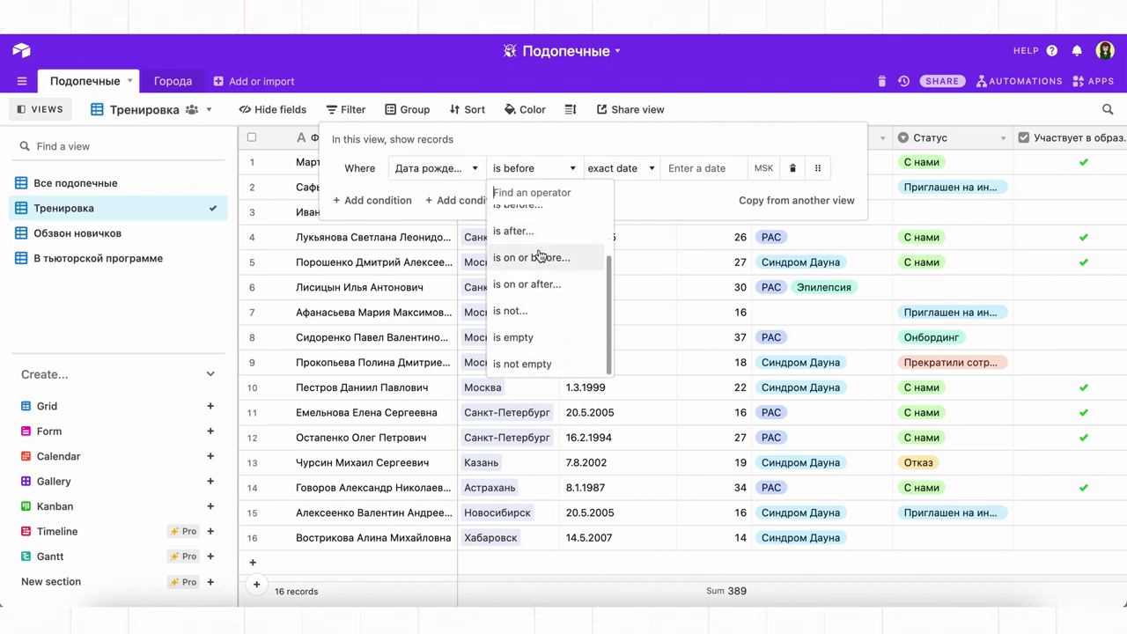
pyautogui.click(694, 167)
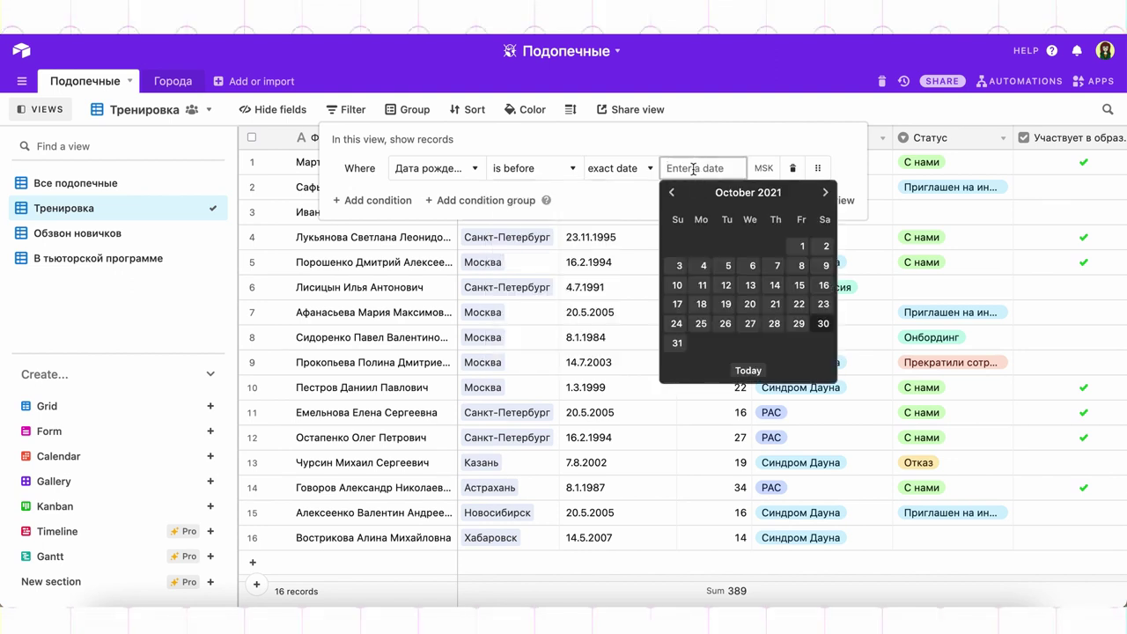
# Review the date operators again and set the "Дата рождения" condition to is before today
pyautogui.click(563, 169)
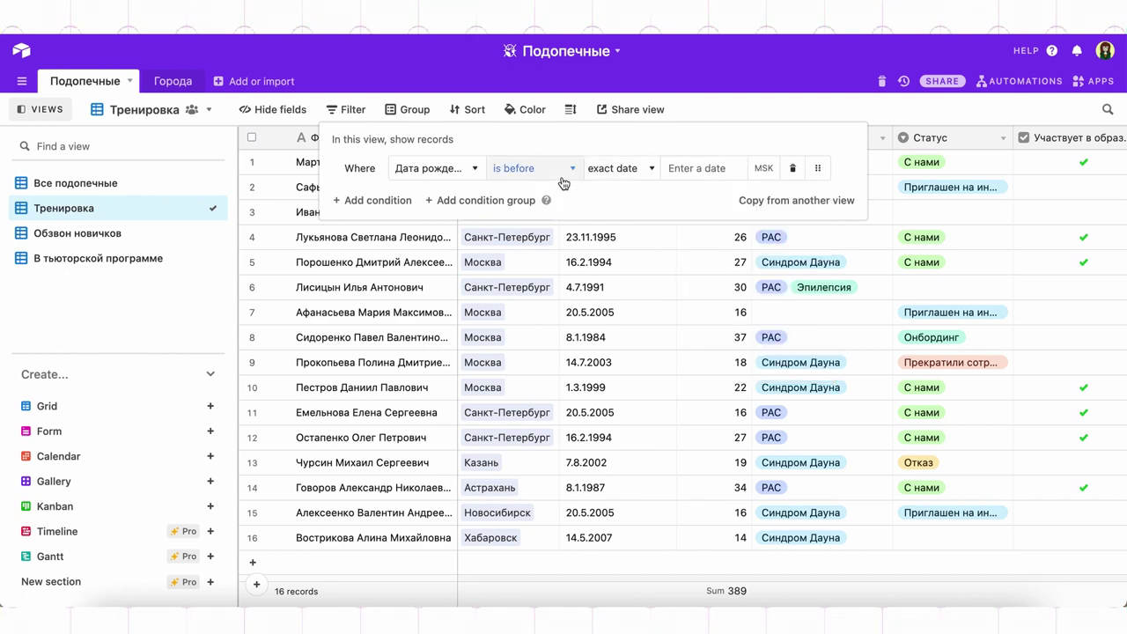
pyautogui.scroll(-1, 557, 282)
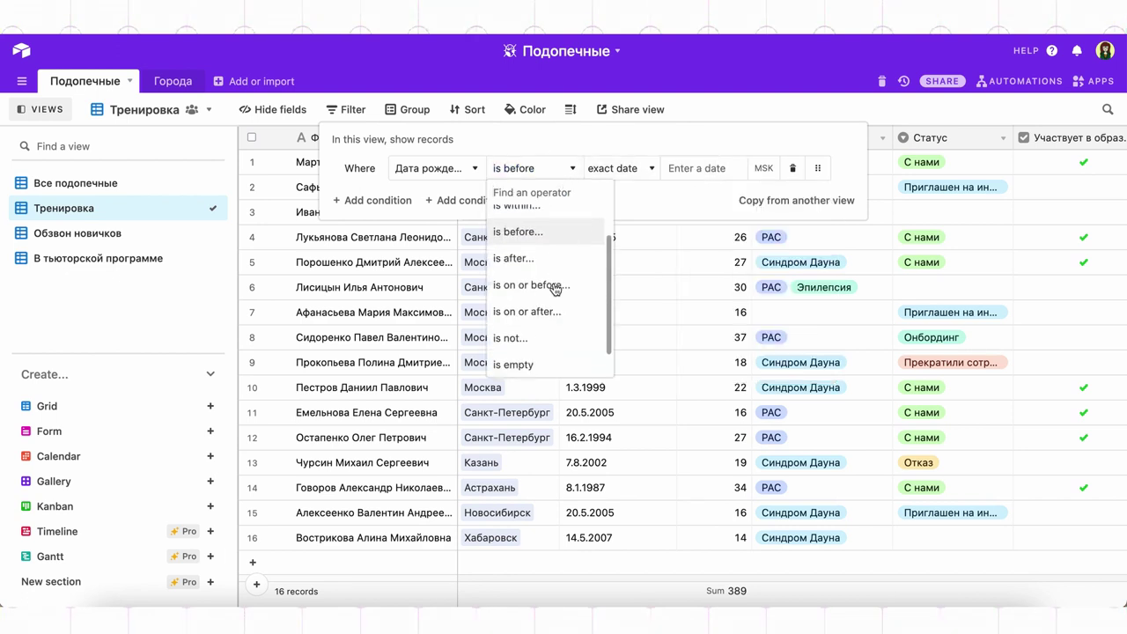
pyautogui.click(643, 169)
pyautogui.scroll(3, 638, 212)
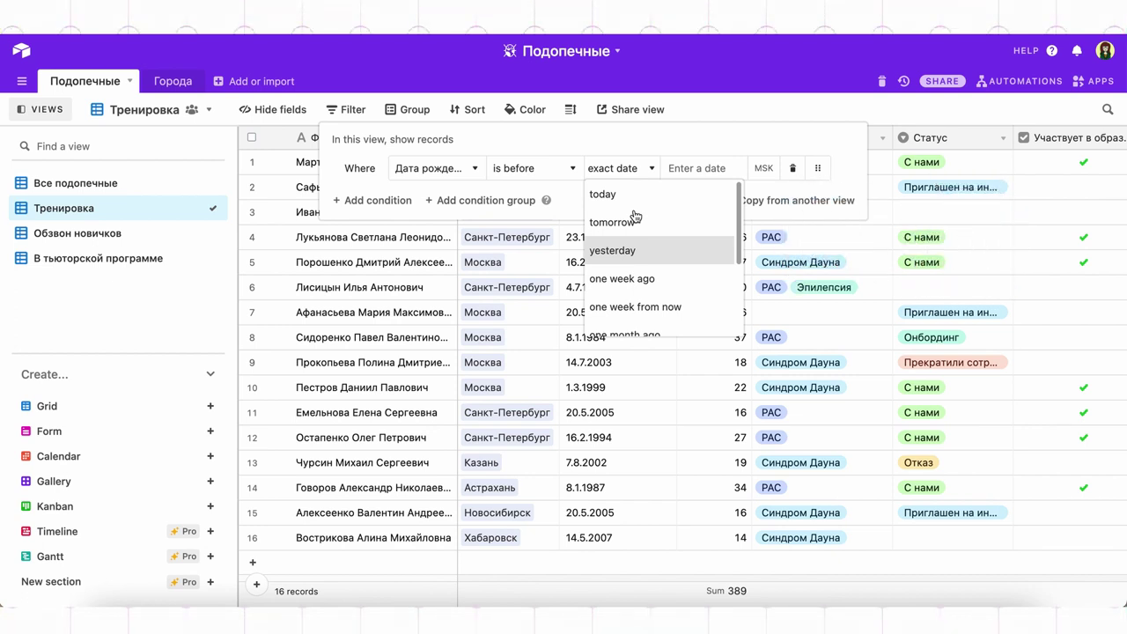
pyautogui.click(636, 199)
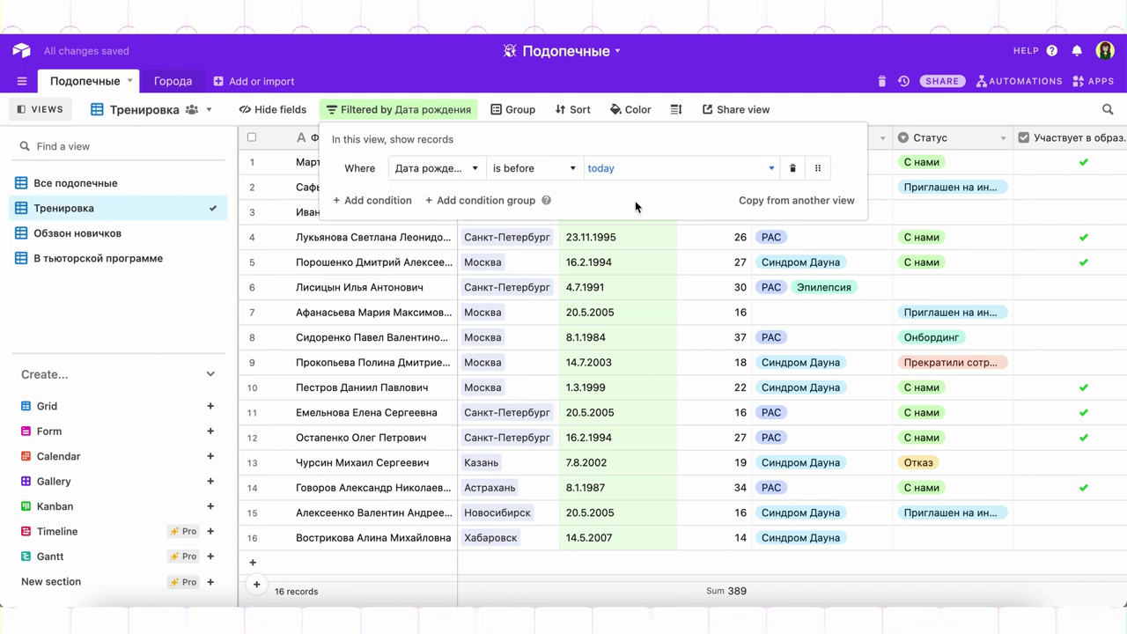
# Set the "Дата рождения" condition to is after, with 30 as the number of days from now
pyautogui.click(520, 171)
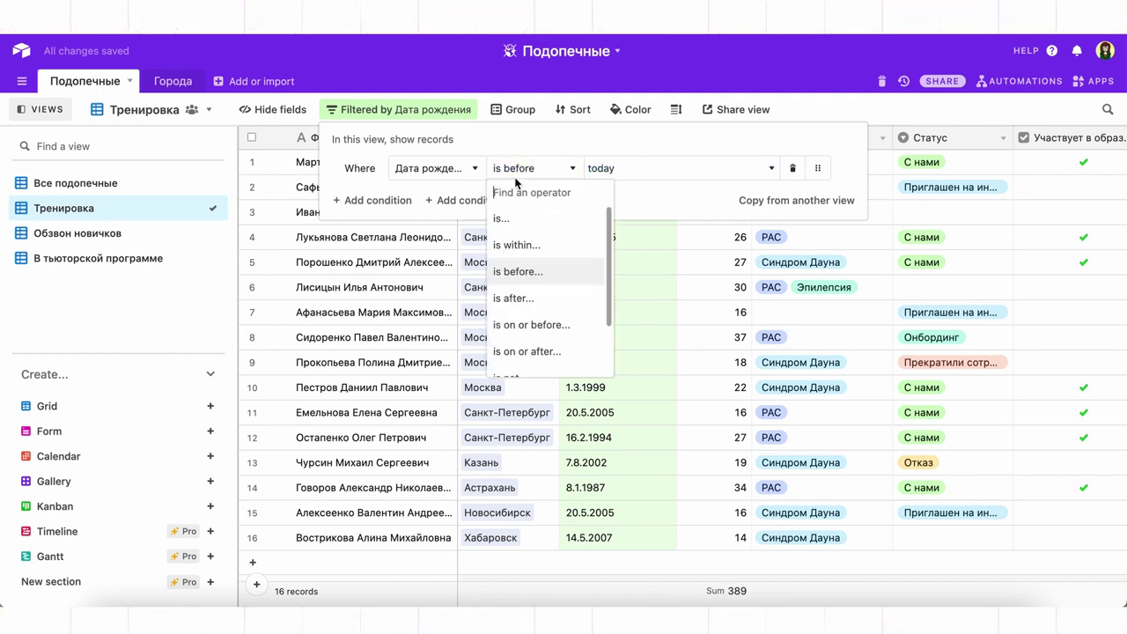
pyautogui.click(521, 301)
pyautogui.click(653, 169)
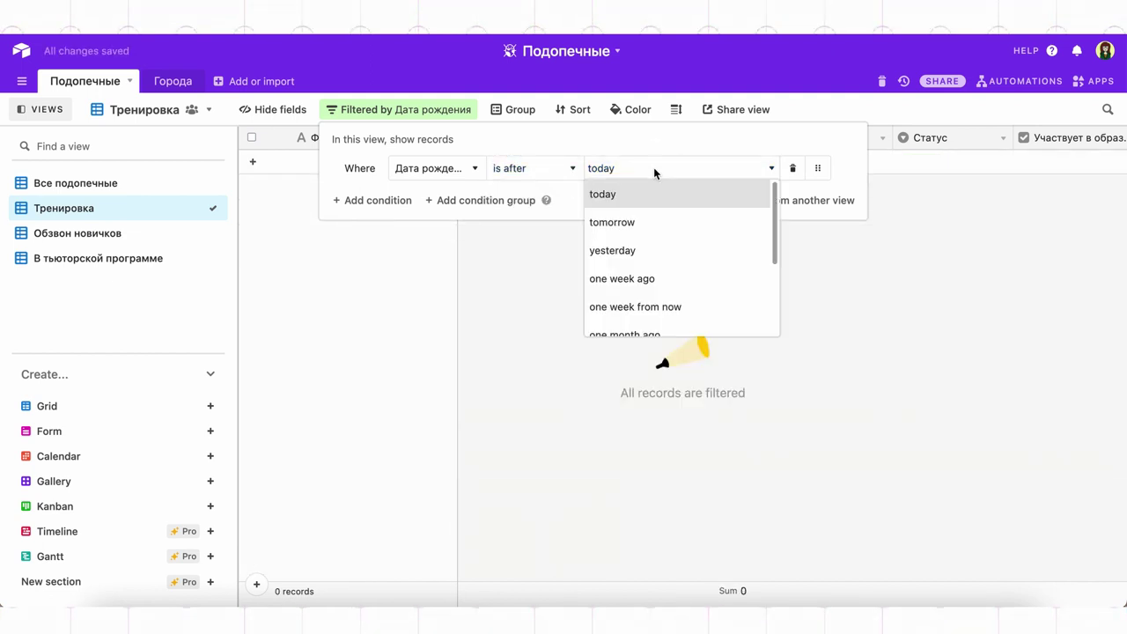
pyautogui.scroll(-3, 634, 280)
pyautogui.scroll(-1, 642, 282)
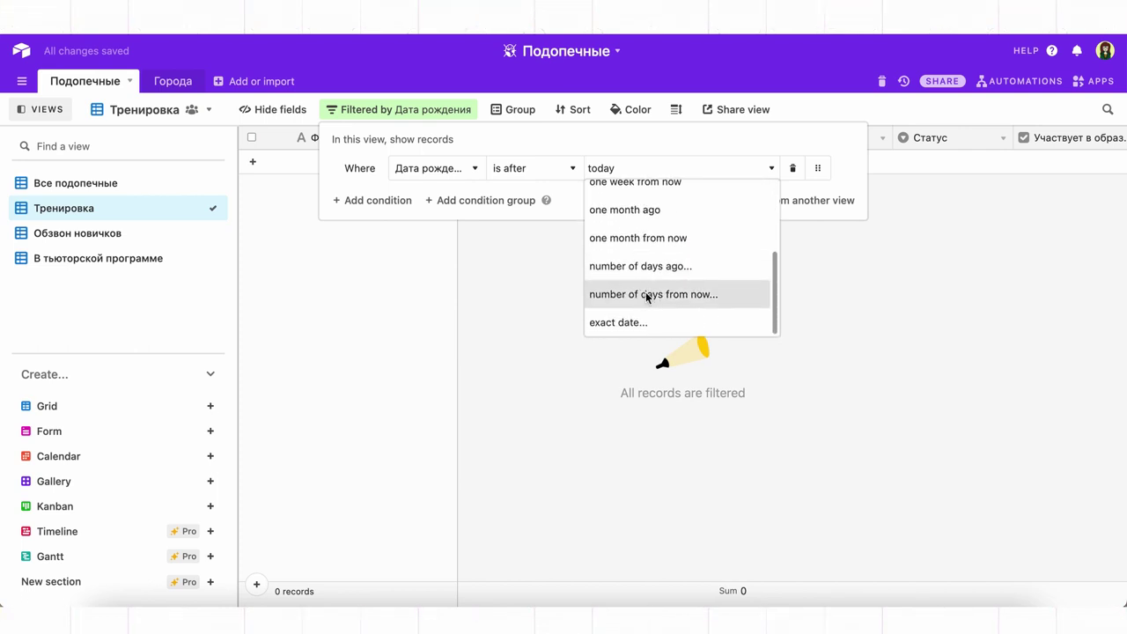
pyautogui.click(648, 296)
pyautogui.click(745, 173)
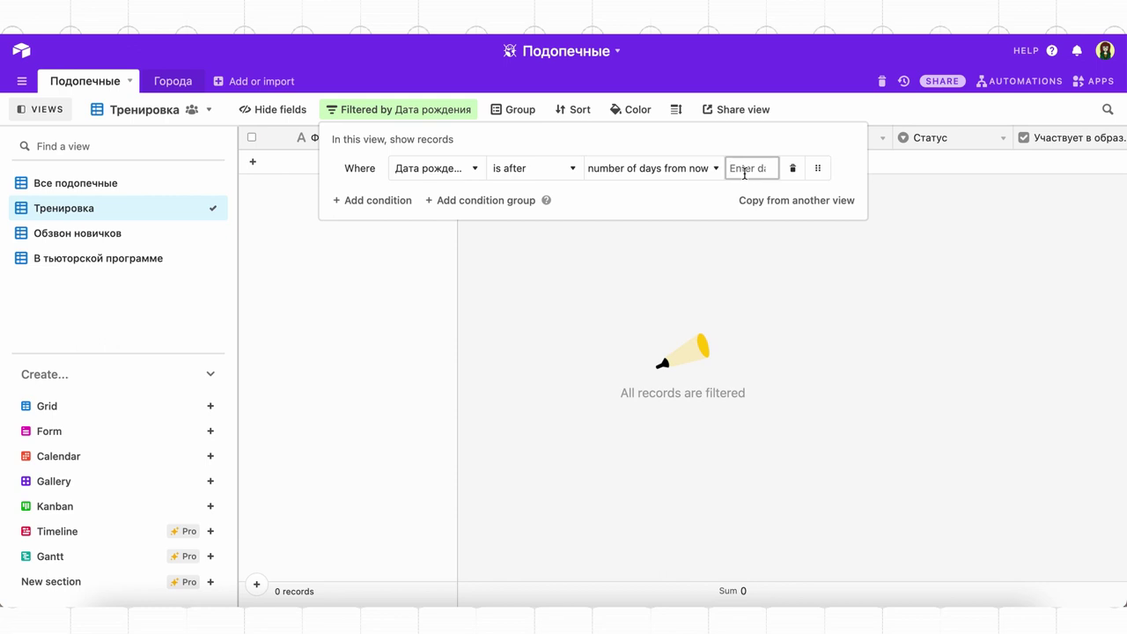
pyautogui.write('30')
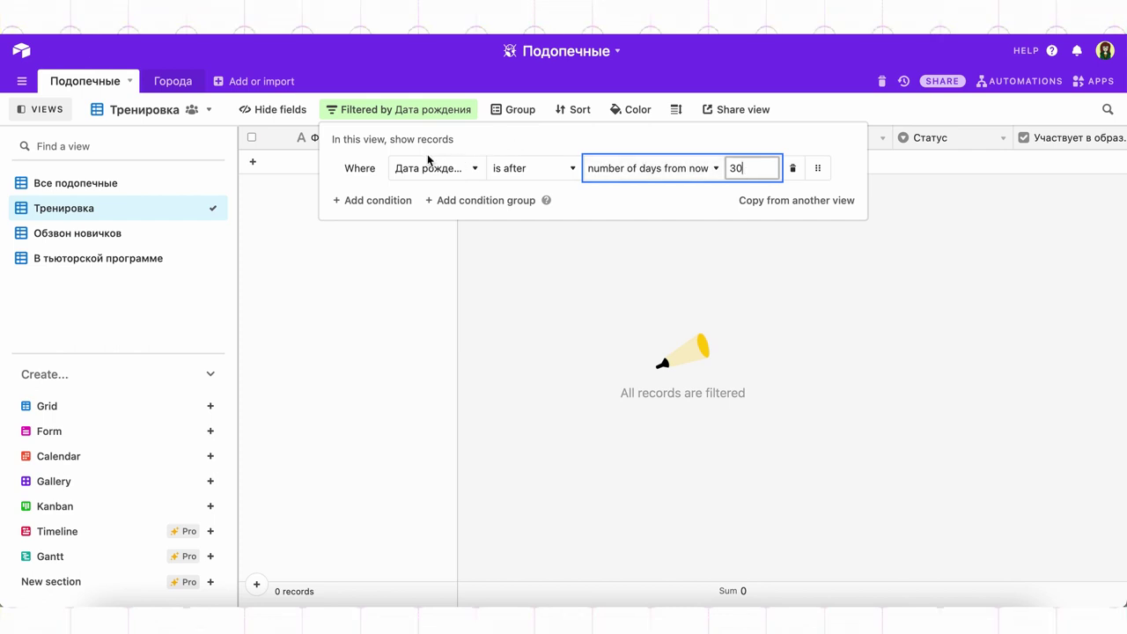
# Replace the date condition with a new "Статус" condition using "is none of" and view its selectable options
pyautogui.click(795, 170)
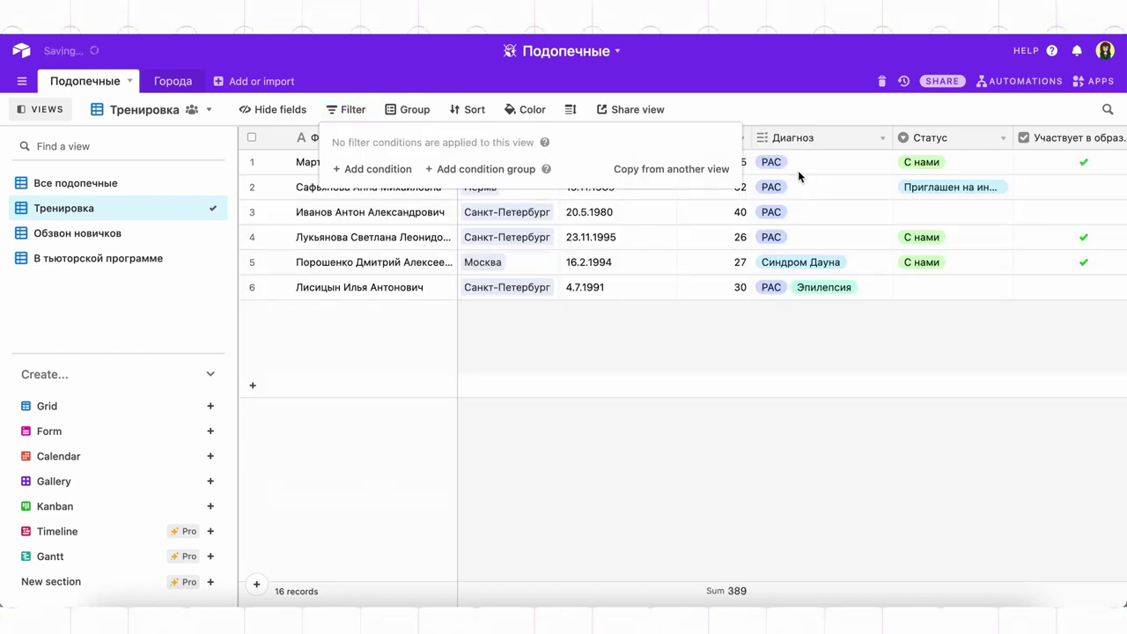
pyautogui.click(388, 170)
pyautogui.click(408, 172)
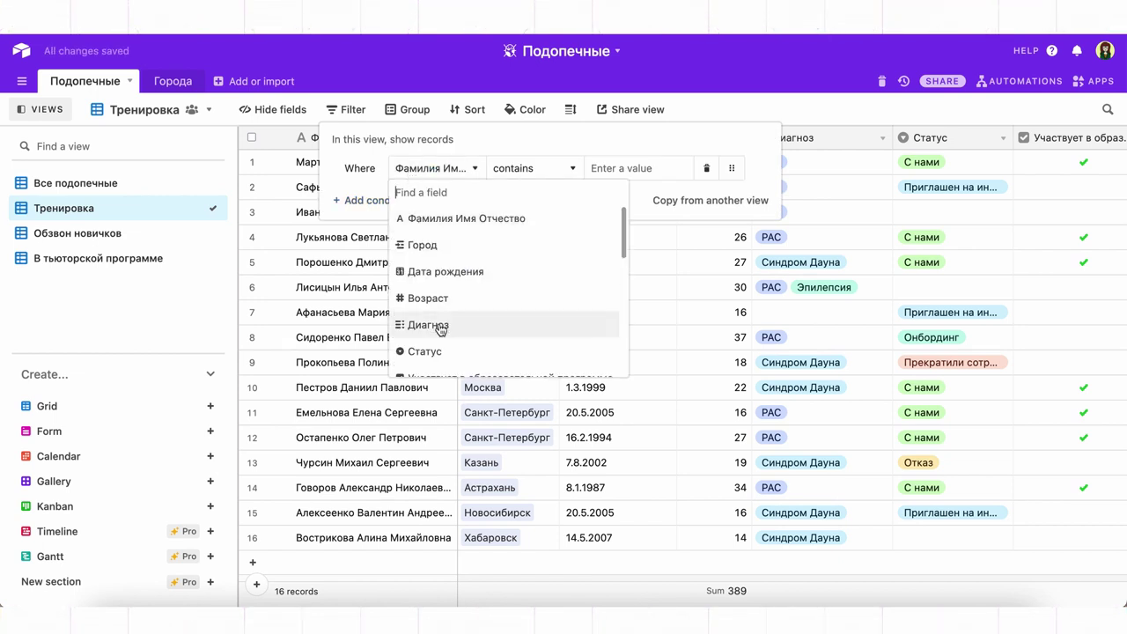
pyautogui.click(442, 351)
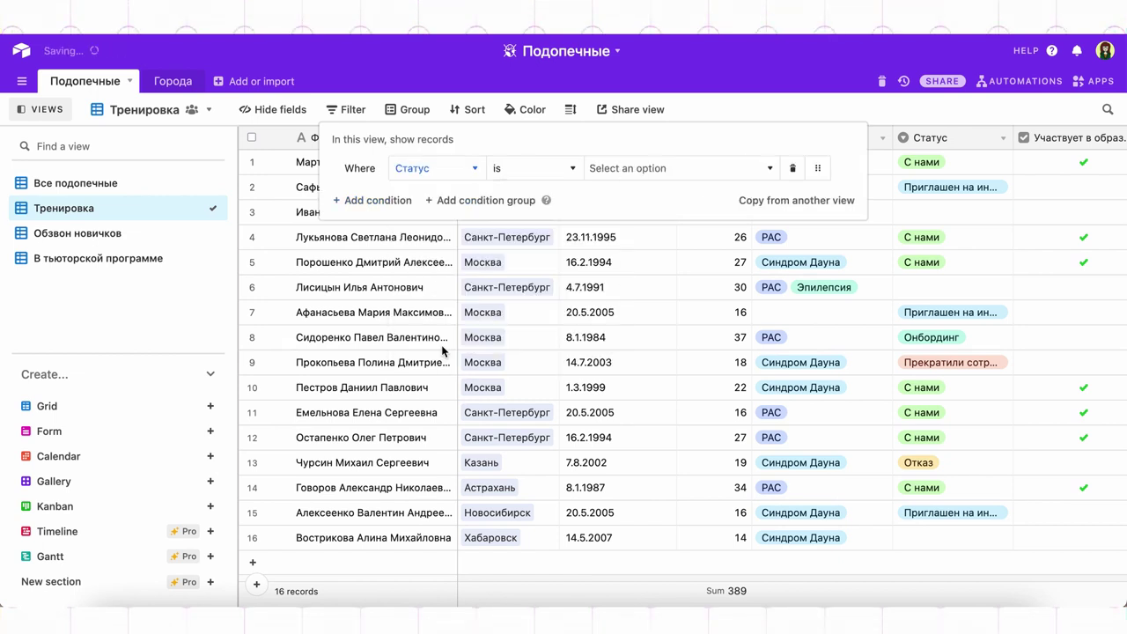
pyautogui.click(568, 169)
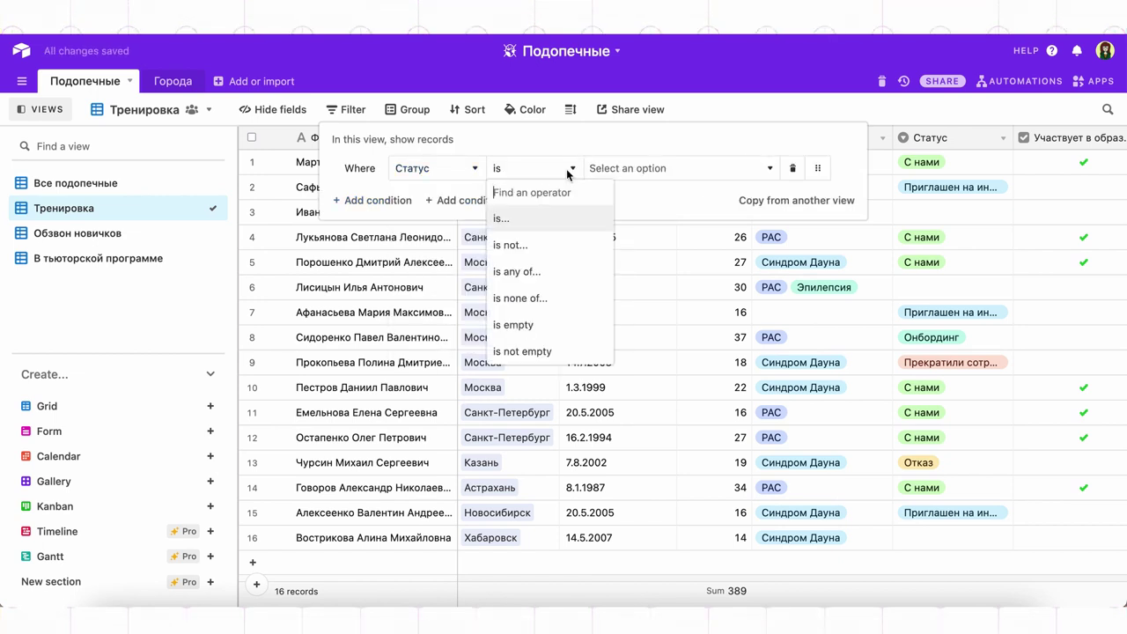
pyautogui.click(552, 300)
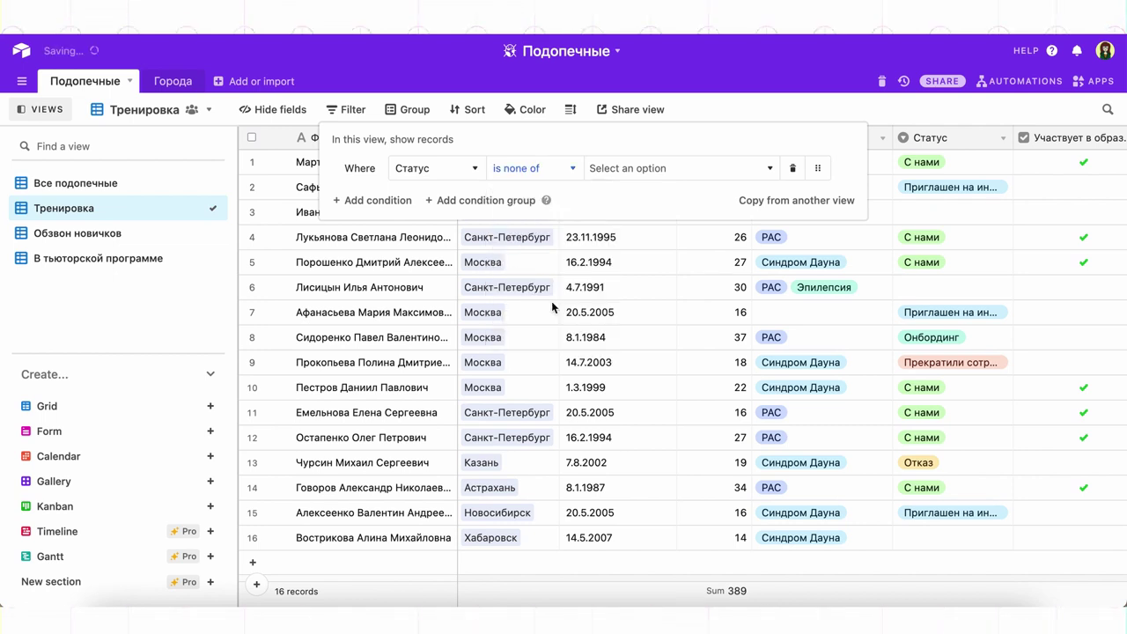
pyautogui.click(674, 170)
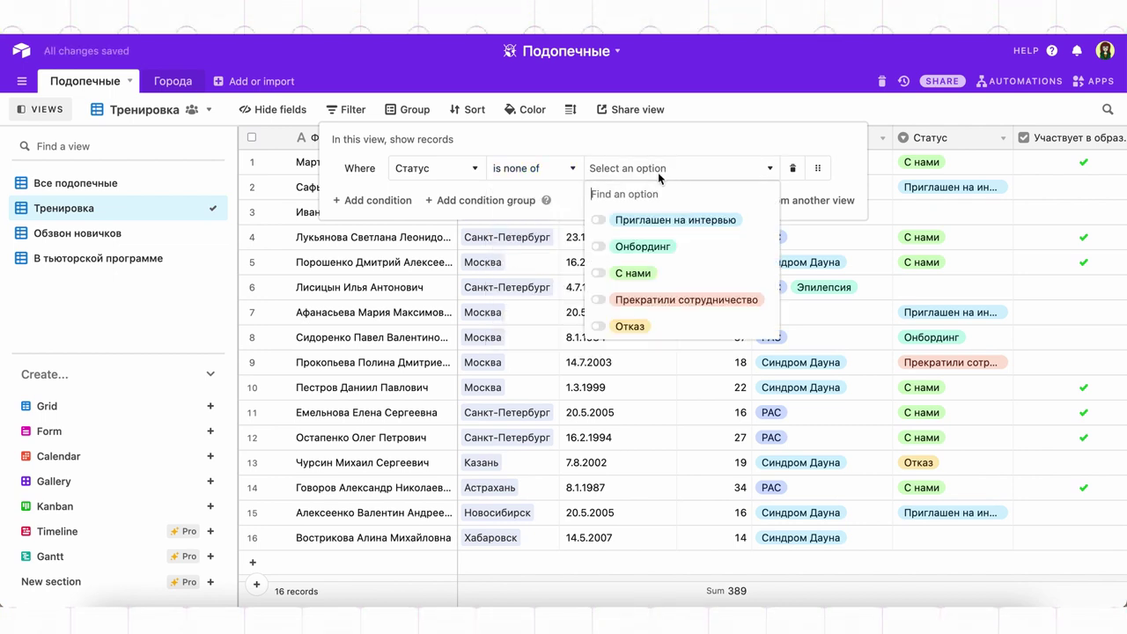
# Switch the condition to the "Фото" field, review its operators, and delete the condition
pyautogui.click(421, 170)
pyautogui.scroll(-3, 429, 321)
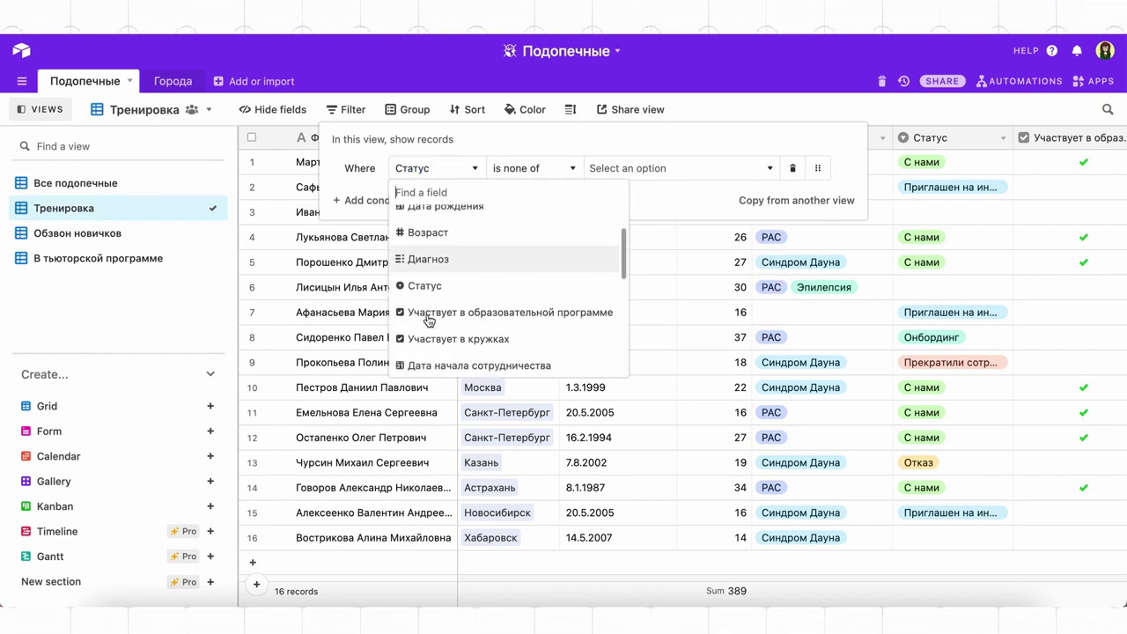
pyautogui.scroll(-1, 430, 321)
pyautogui.click(428, 317)
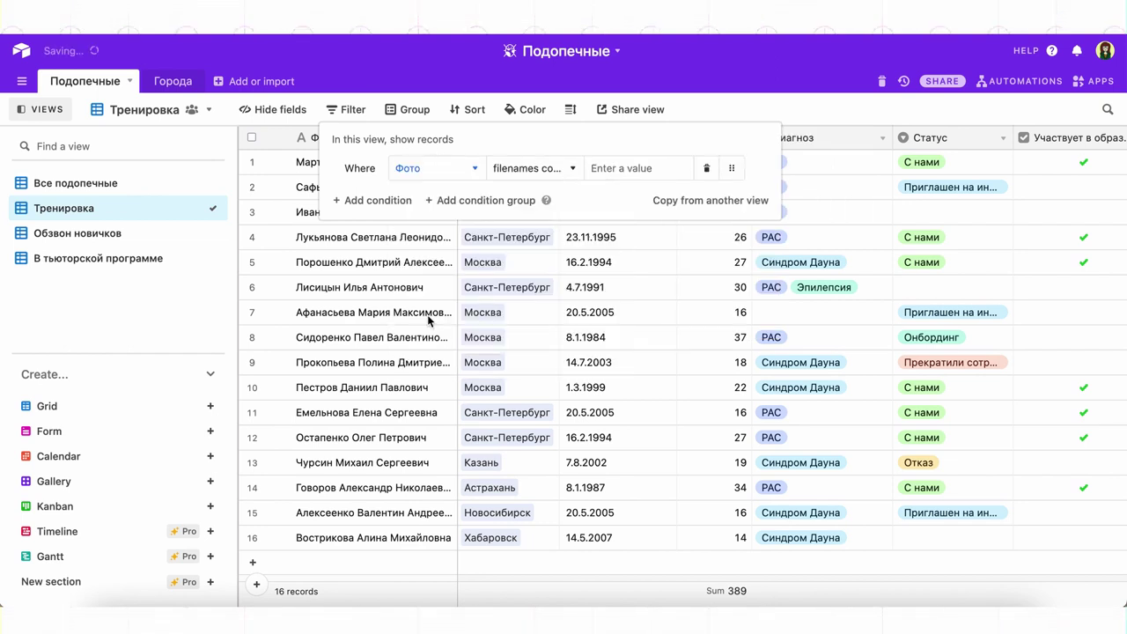
pyautogui.click(549, 169)
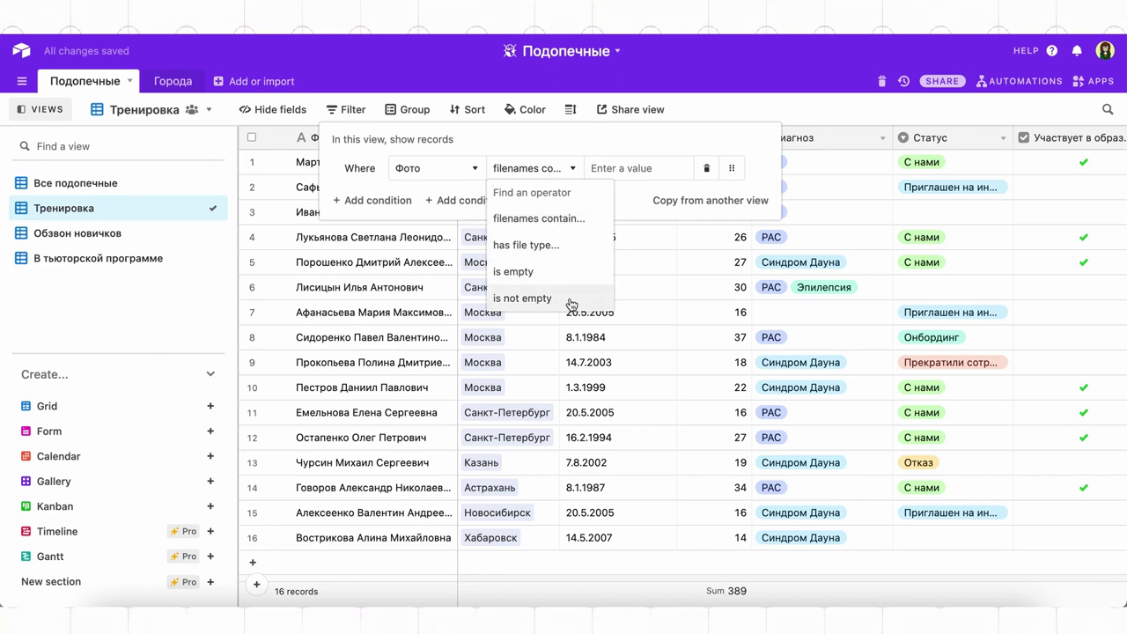
pyautogui.click(707, 169)
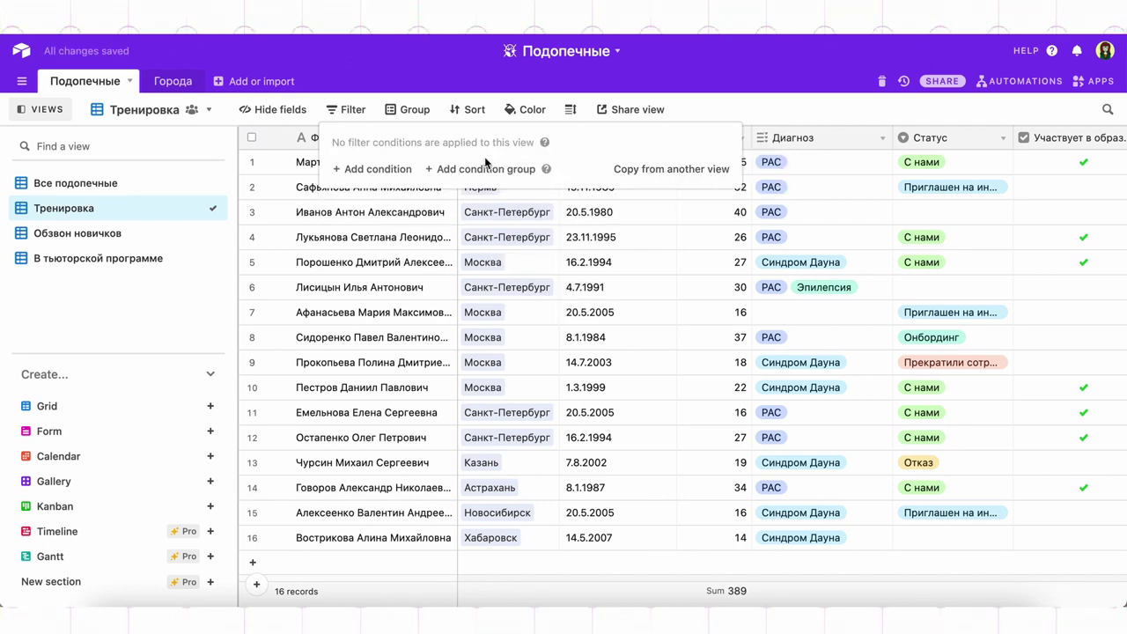
# Add a filter condition on the "Дата начала сотрудничества" field
pyautogui.click(378, 168)
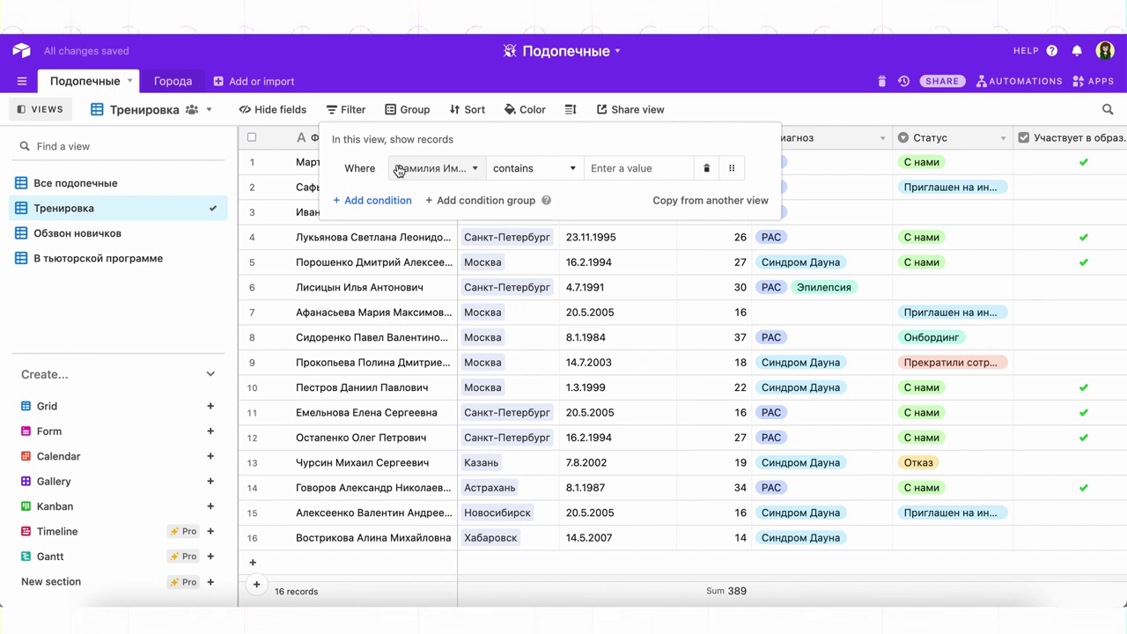
pyautogui.click(431, 168)
pyautogui.scroll(-5, 451, 290)
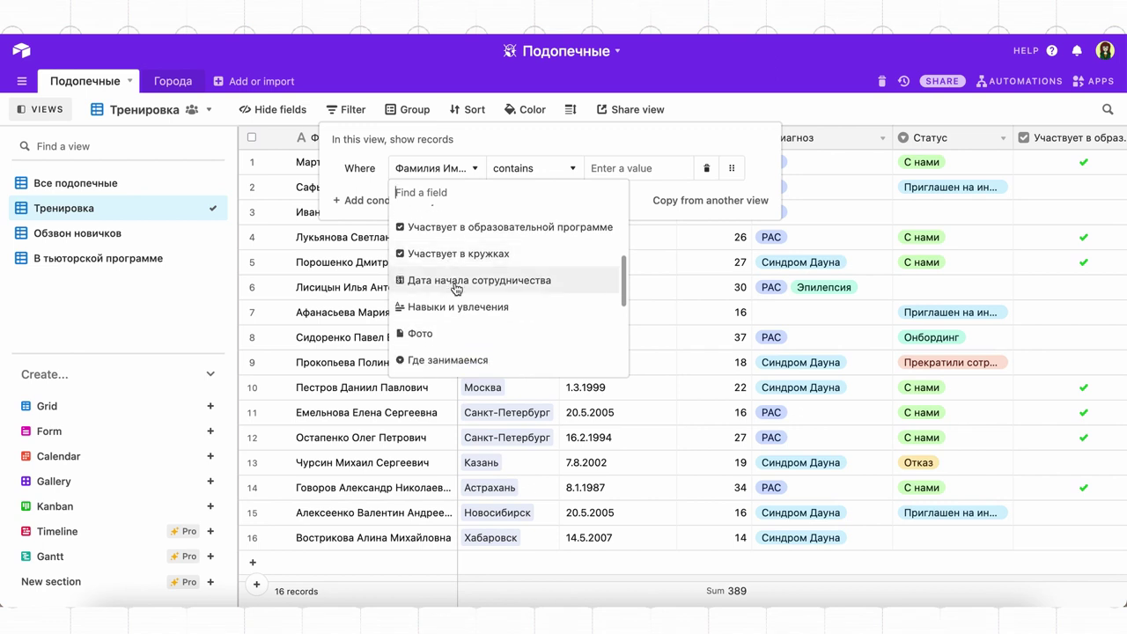
pyautogui.click(450, 289)
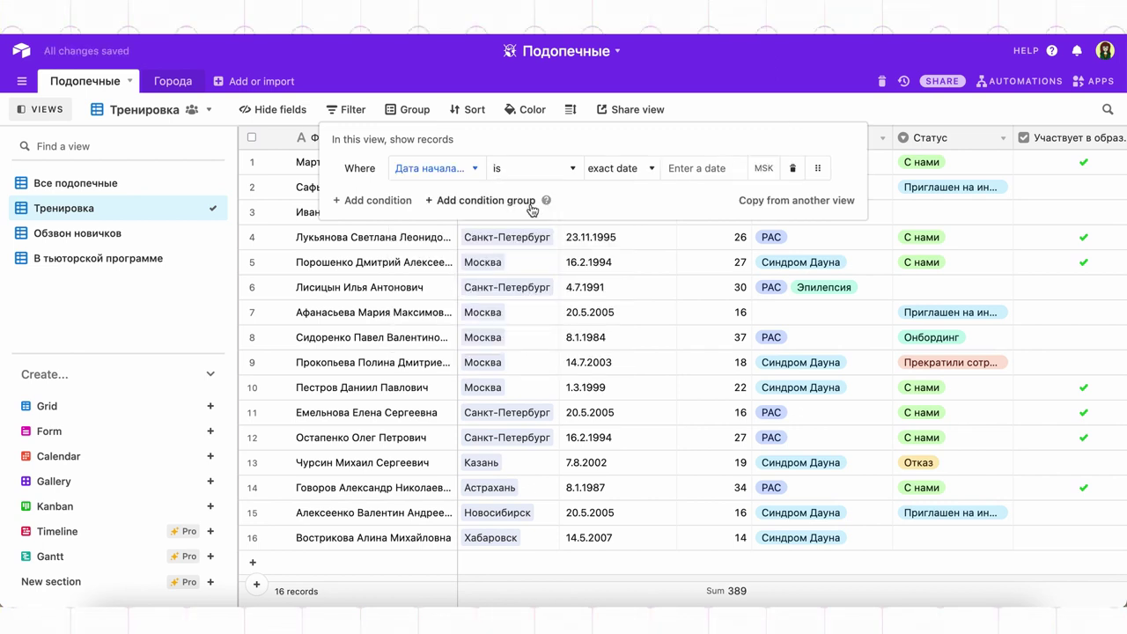
# Set the "Дата начала сотрудничества" condition to is after, with 30 as the number of days ago
pyautogui.click(566, 171)
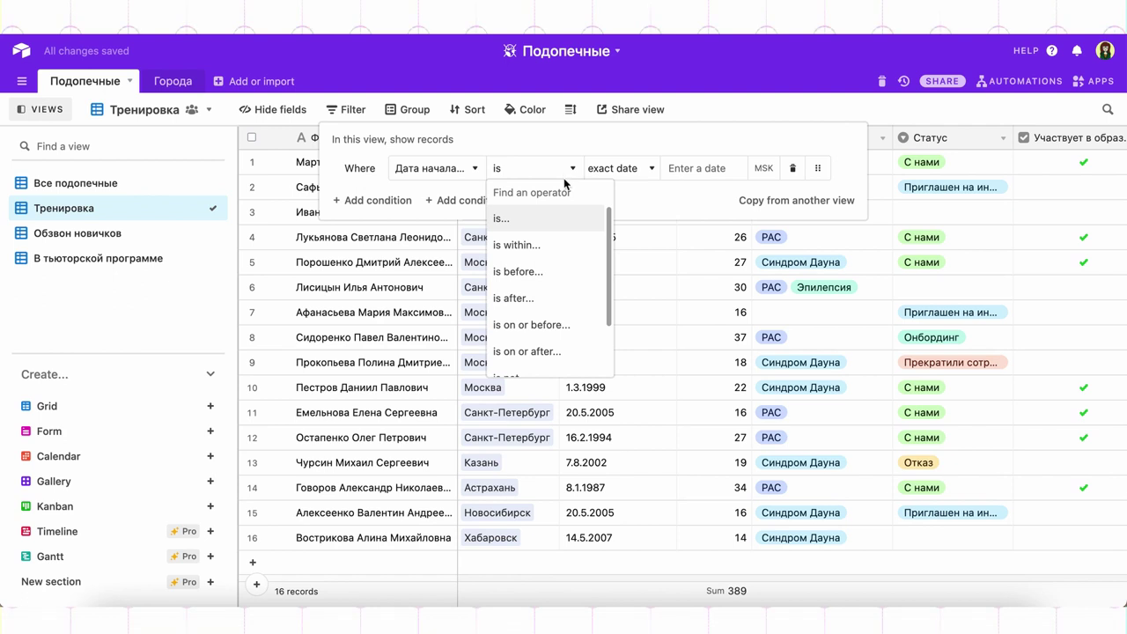
pyautogui.click(550, 297)
pyautogui.click(646, 172)
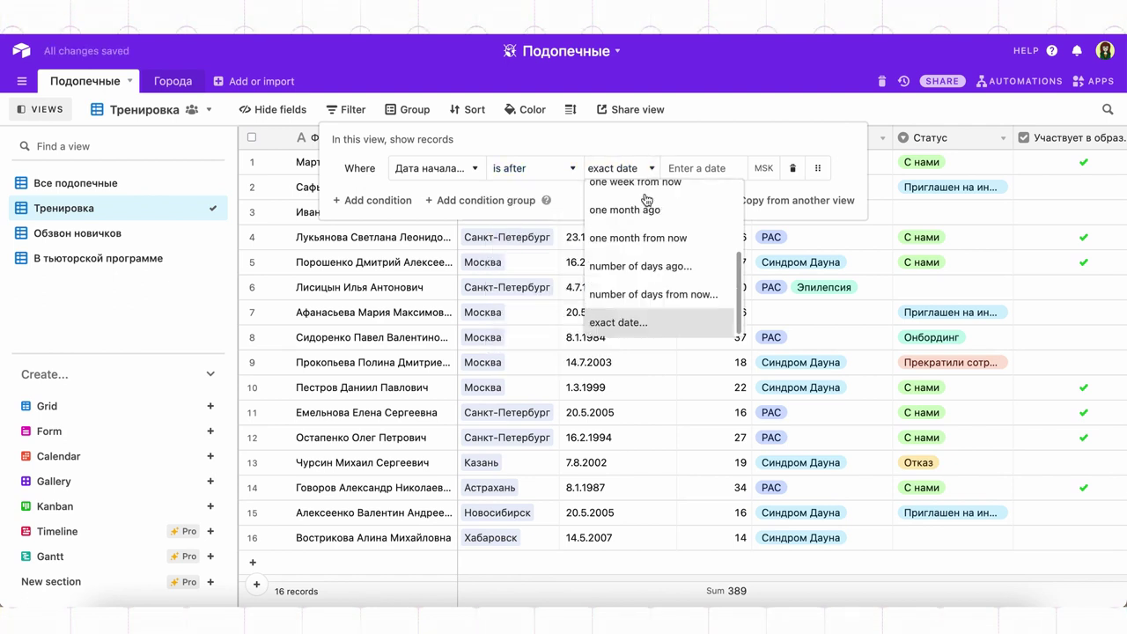
pyautogui.click(643, 268)
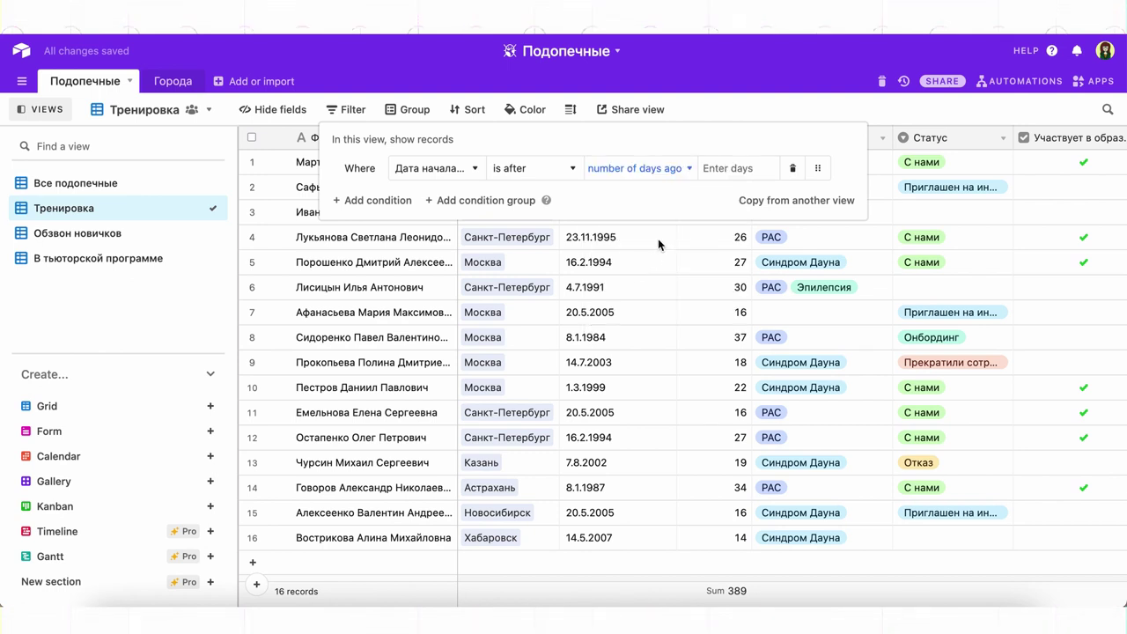
pyautogui.click(735, 165)
pyautogui.write('30')
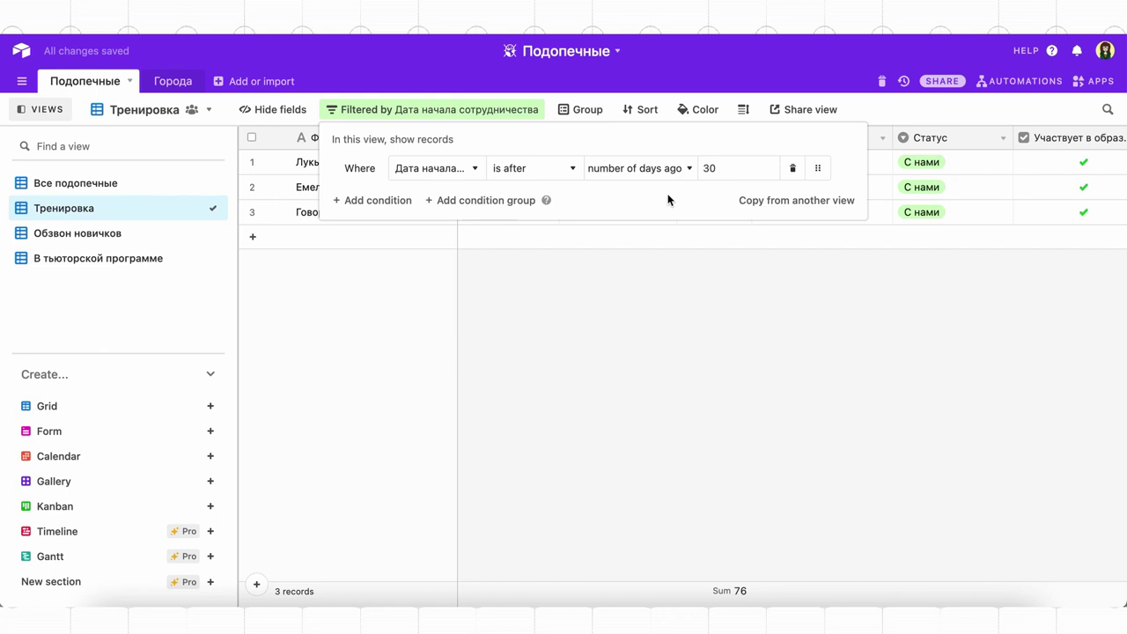
# Add a condition group containing a condition that "Участвует в образовательной программе" is checked
pyautogui.click(511, 202)
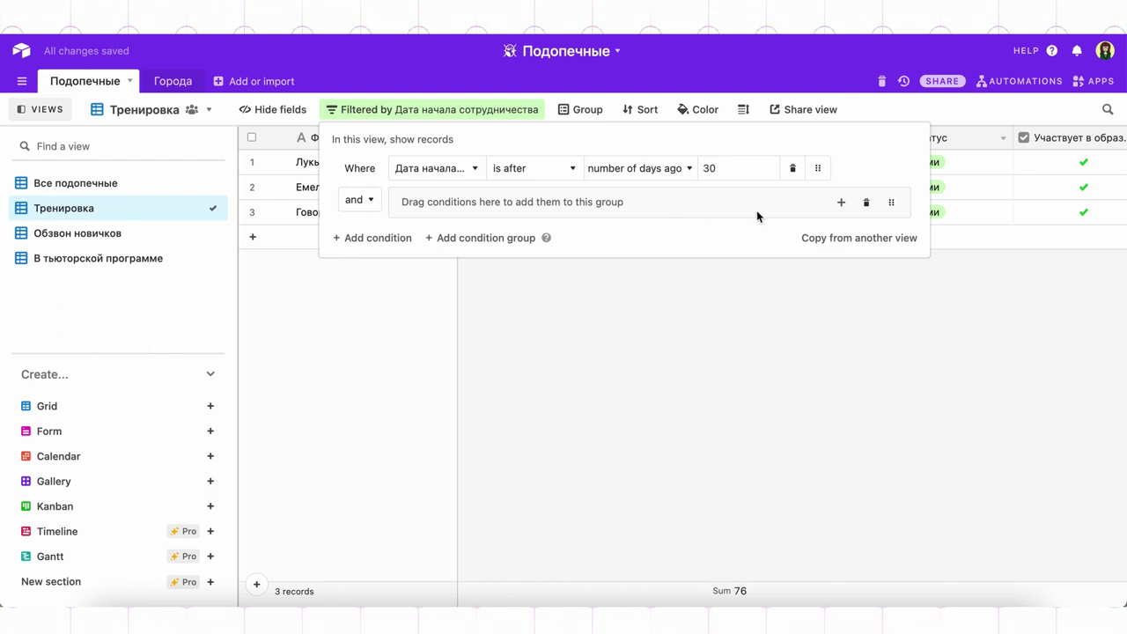
pyautogui.click(841, 203)
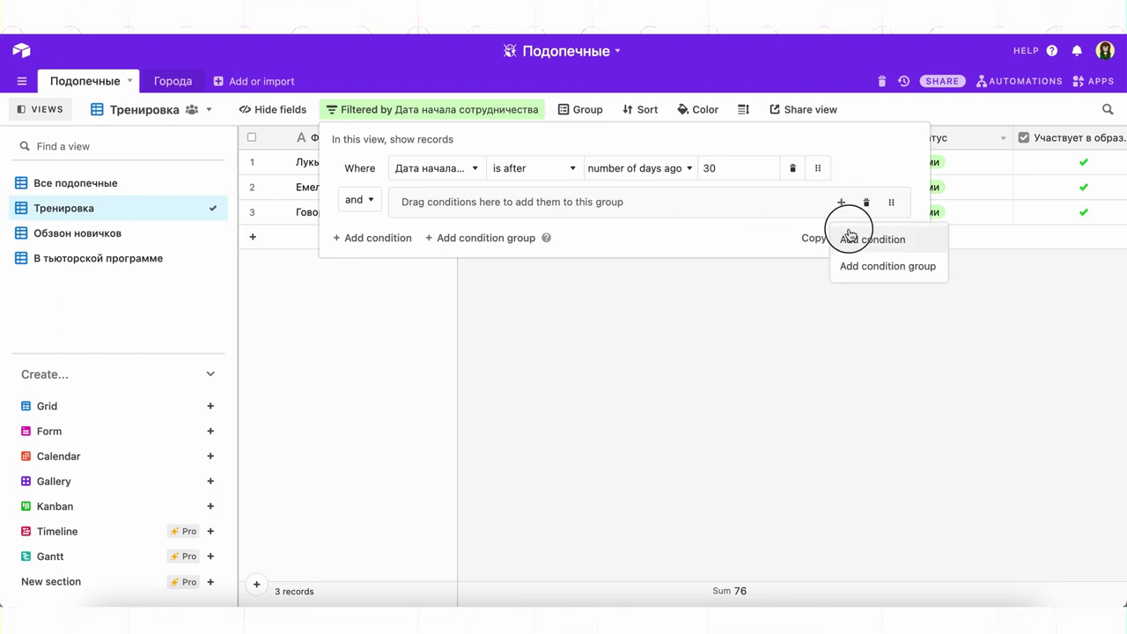
pyautogui.click(850, 238)
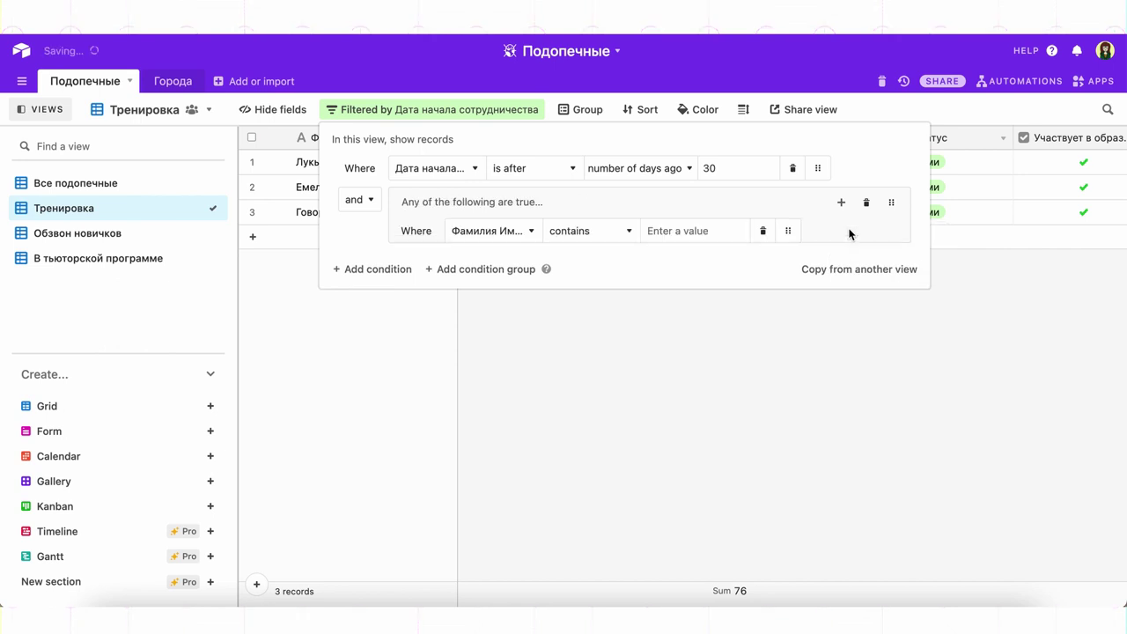
pyautogui.click(524, 228)
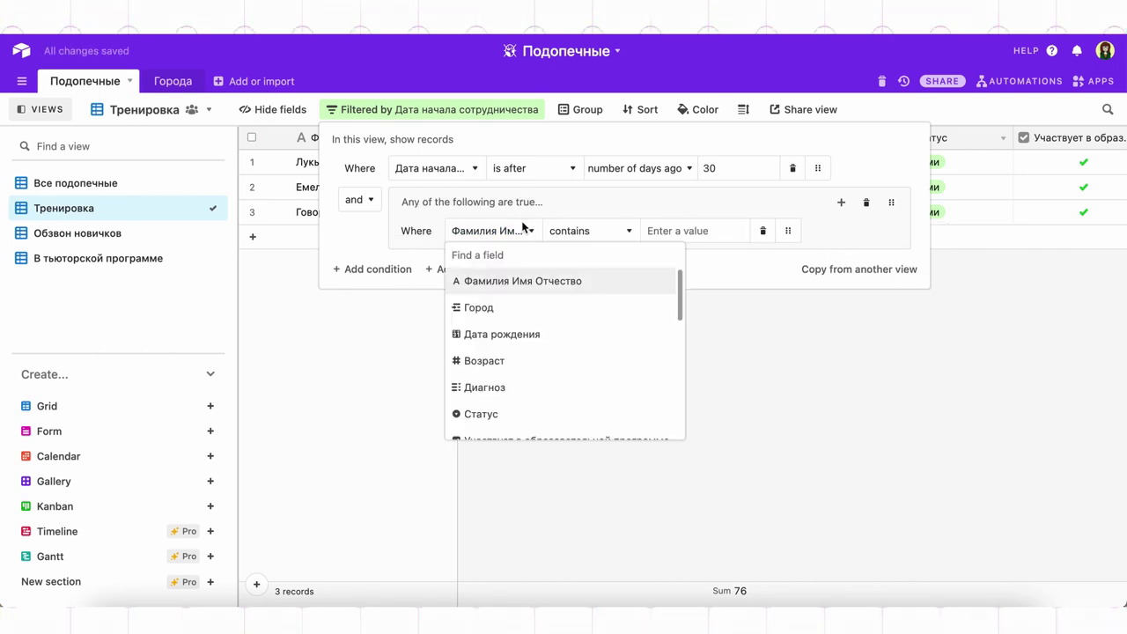
pyautogui.scroll(-2, 516, 394)
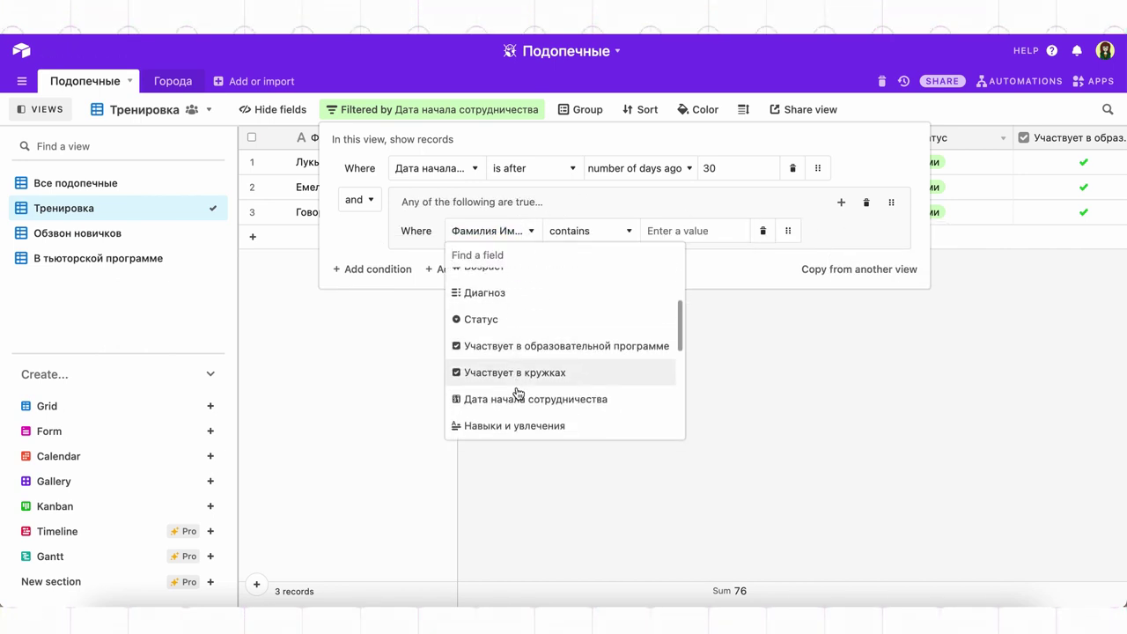
pyautogui.click(558, 348)
pyautogui.click(695, 231)
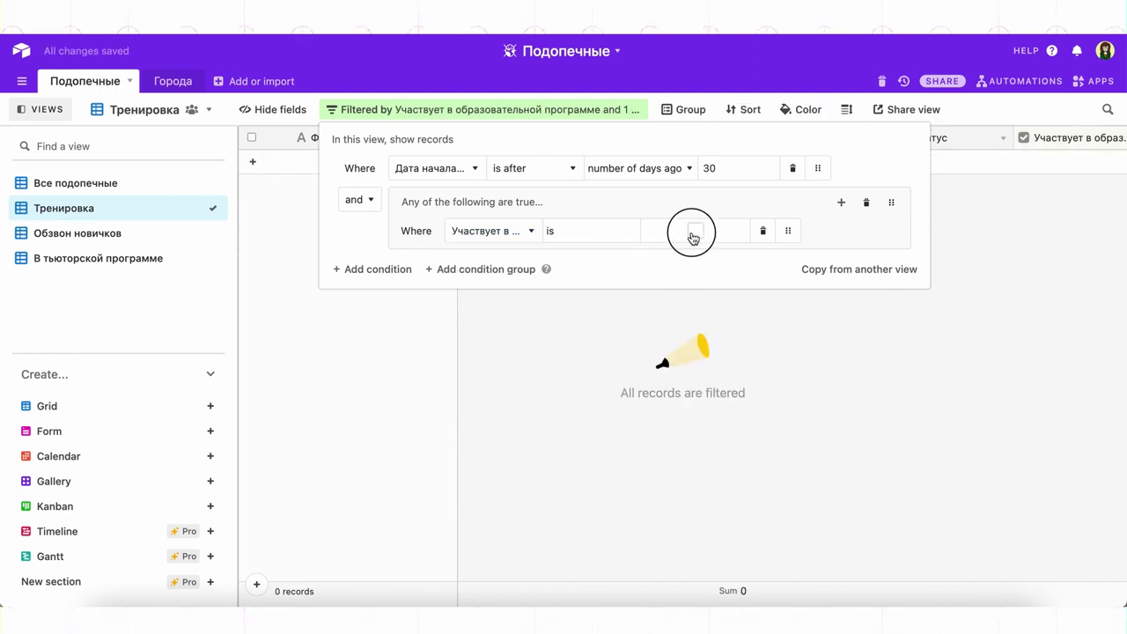
# Add a second condition to the group, joined with "or", on the "Участвует в кружках" field
pyautogui.click(838, 203)
pyautogui.click(844, 239)
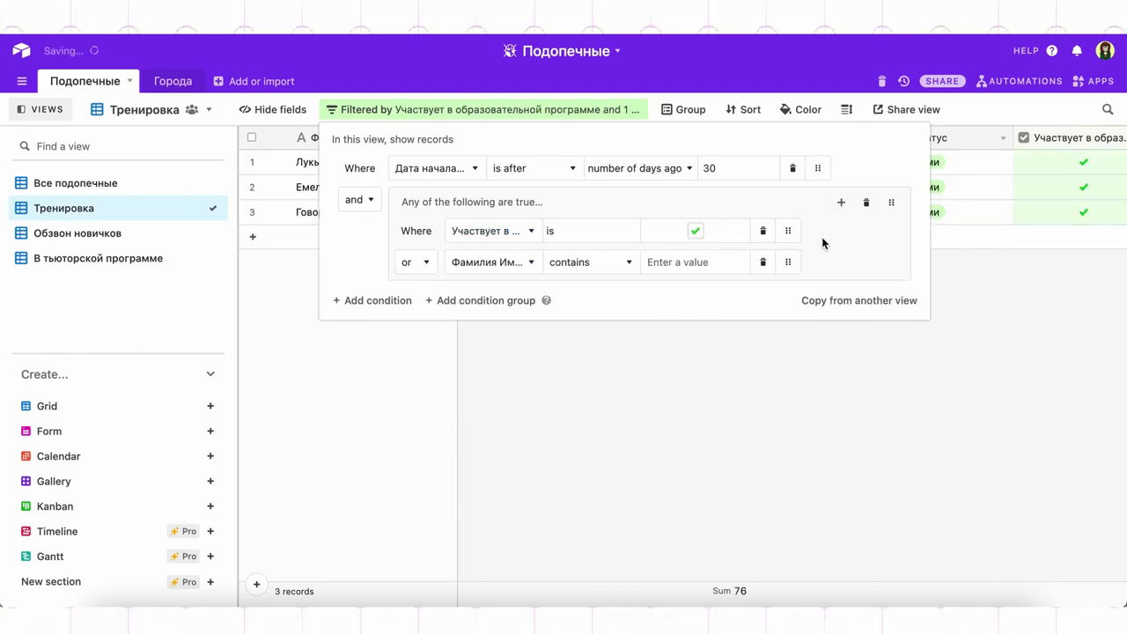
pyautogui.click(482, 261)
pyautogui.scroll(-1, 502, 388)
pyautogui.scroll(-5, 506, 397)
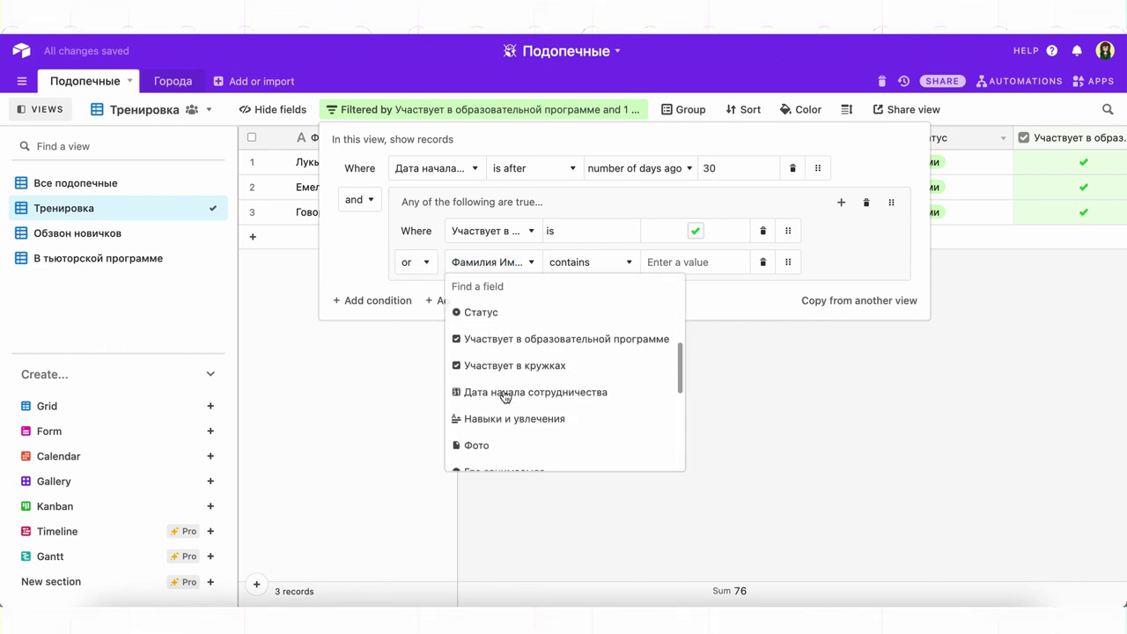
pyautogui.click(538, 355)
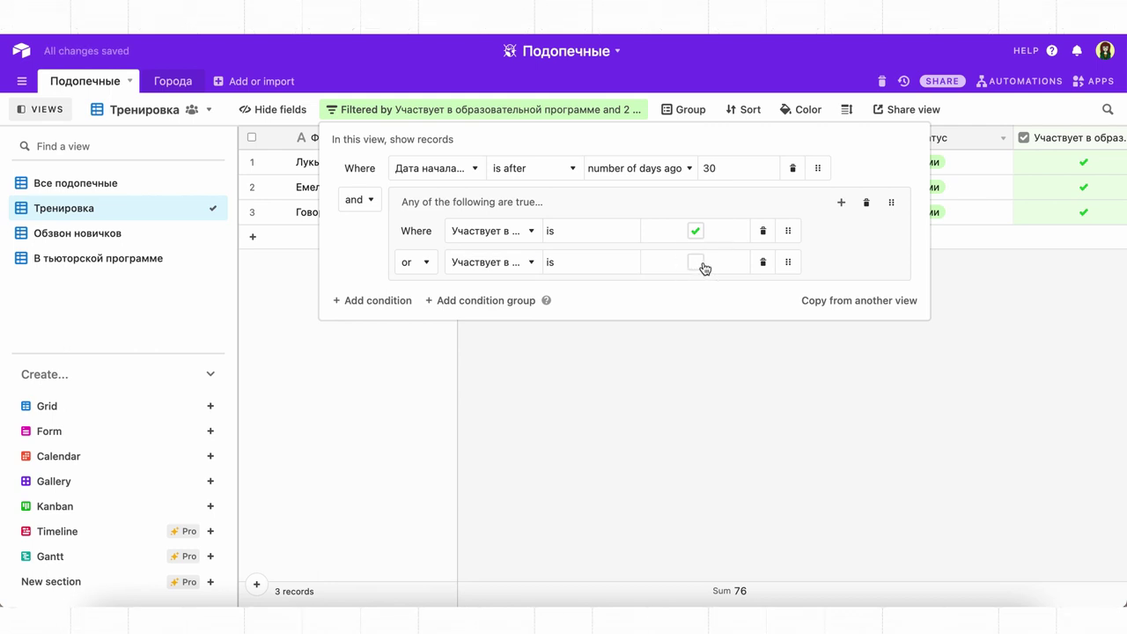